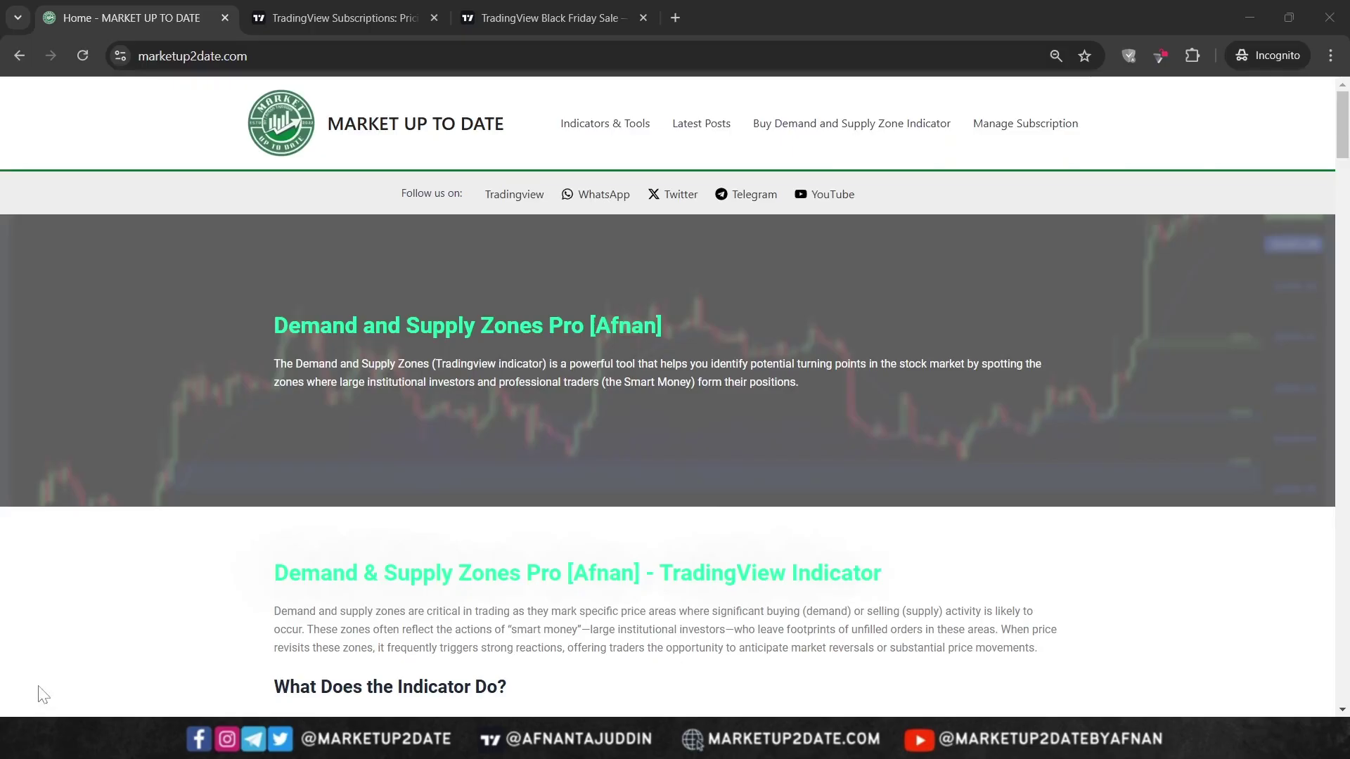
# Step: Scroll the Demand & Supply Zones Pro page down to 'Why Use This Indicator?'
pyautogui.scroll(-9, 42, 695)
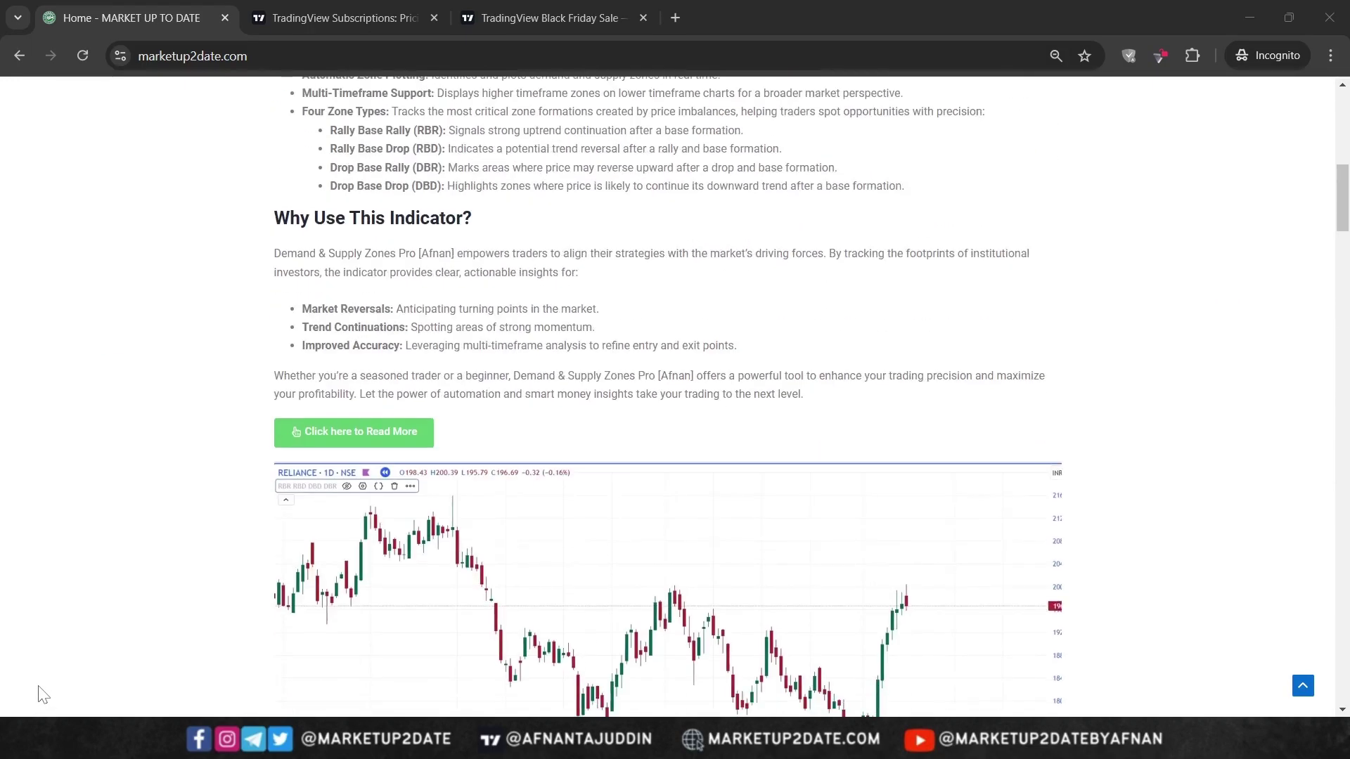
# Step: Scroll down to the subscription buttons and the ₹399-per-month pricing card
pyautogui.scroll(-5, 42, 695)
pyautogui.scroll(1, 42, 695)
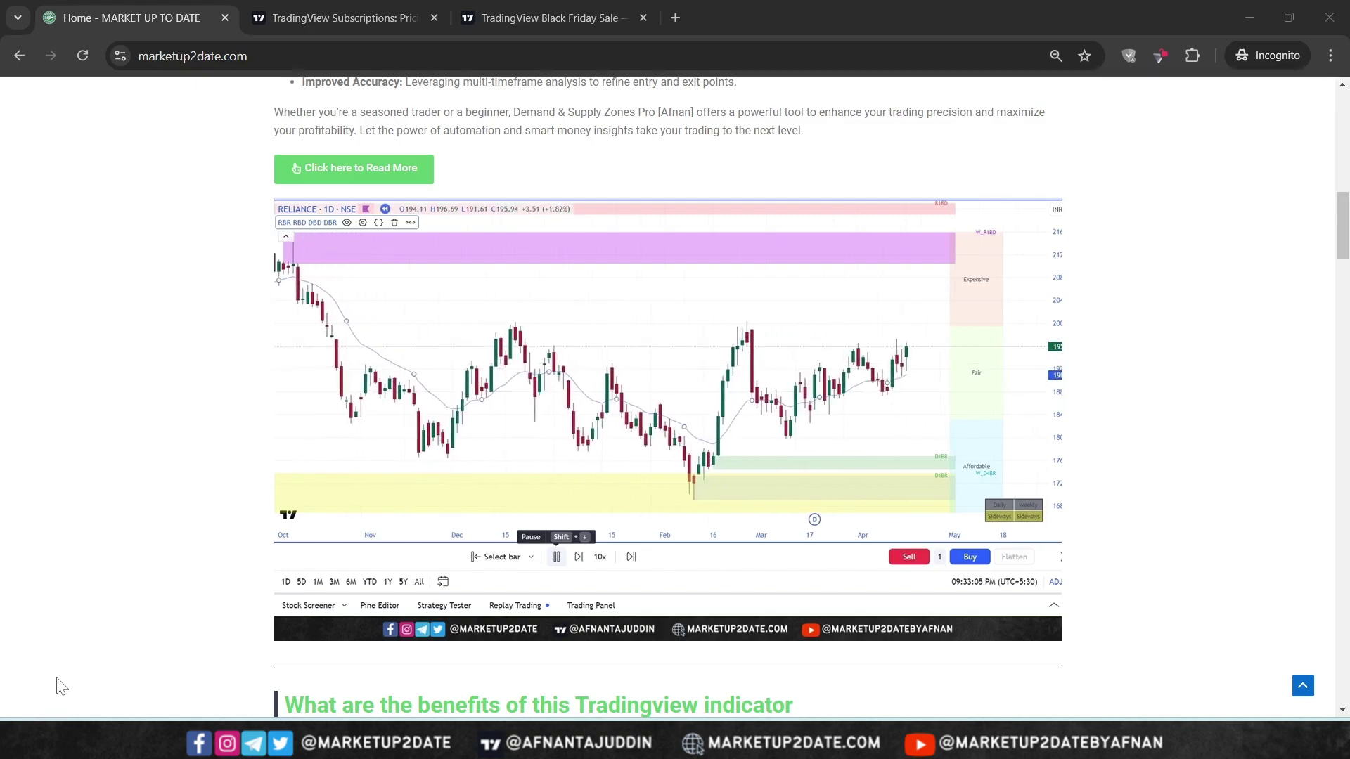
pyautogui.scroll(-10, 42, 700)
pyautogui.scroll(-2, 28, 711)
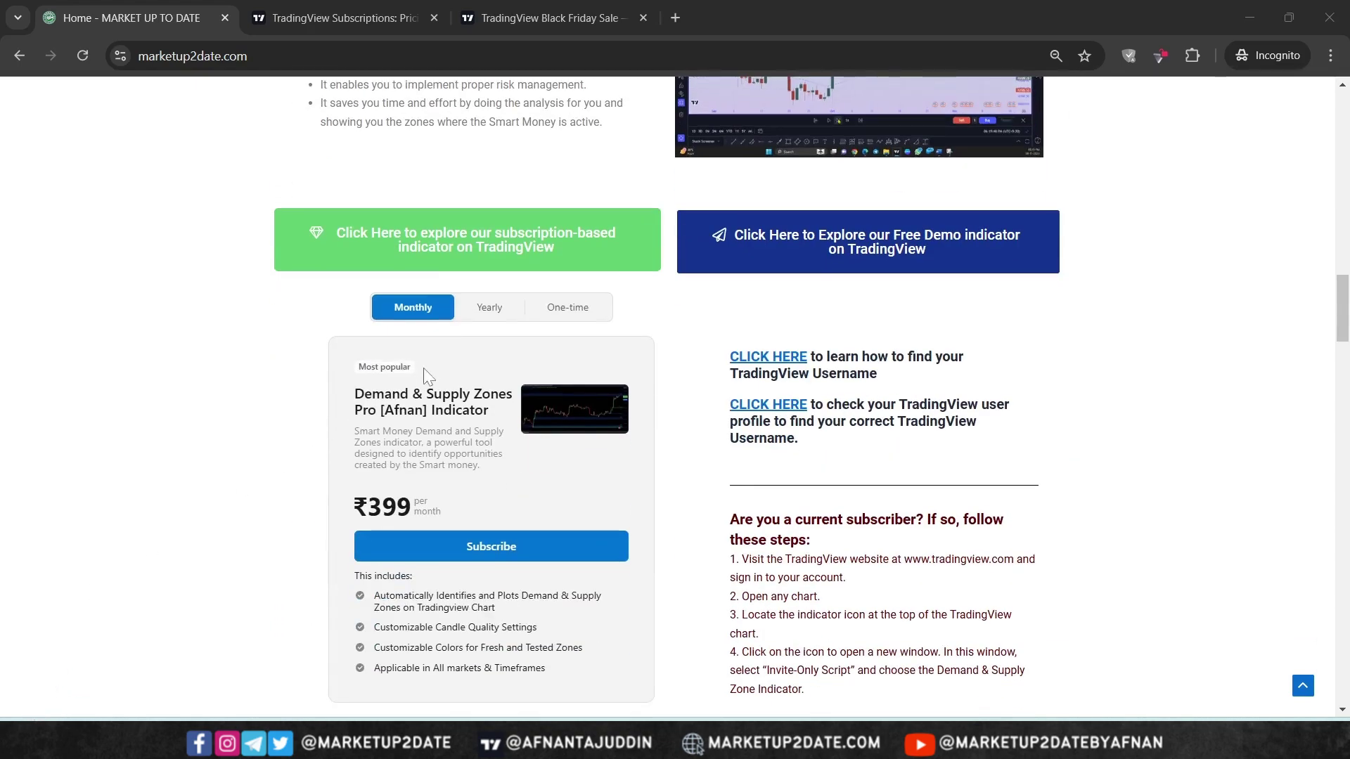
pyautogui.click(475, 320)
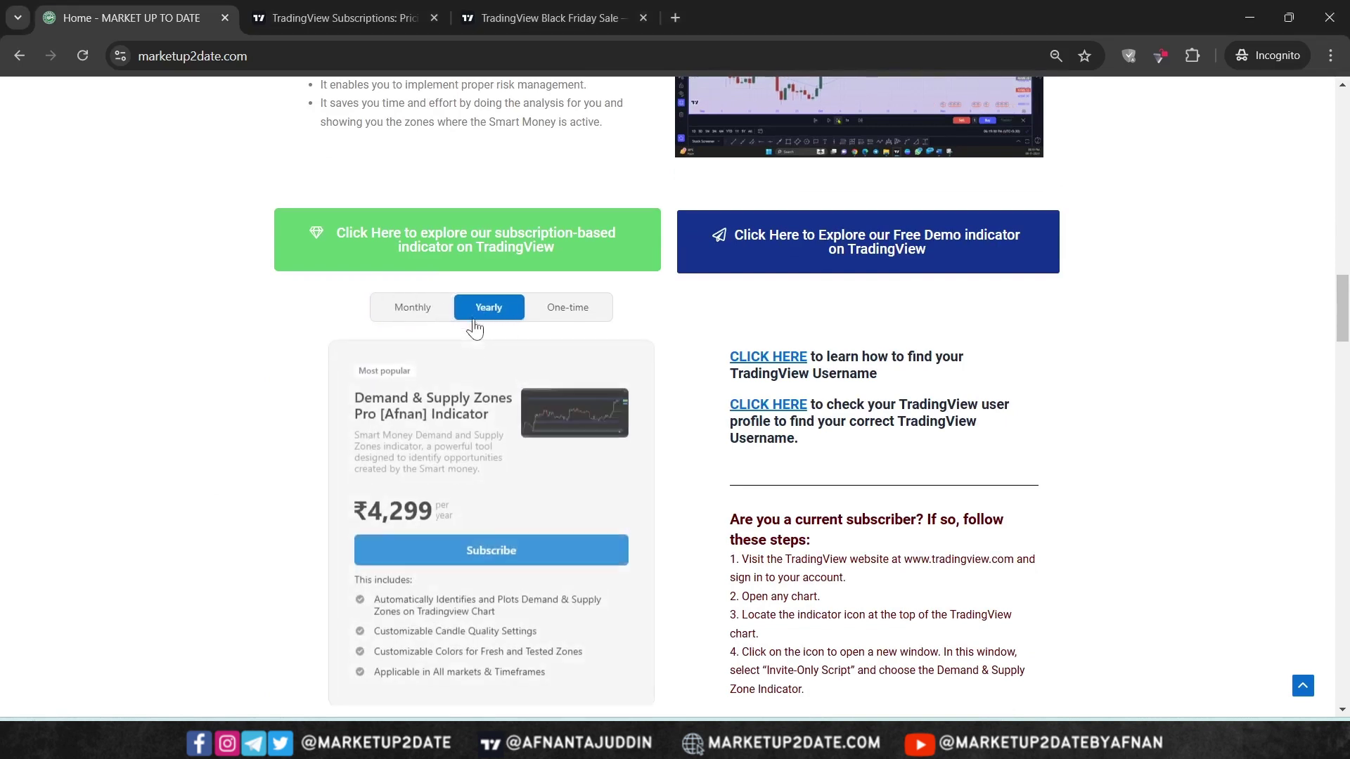
pyautogui.click(572, 320)
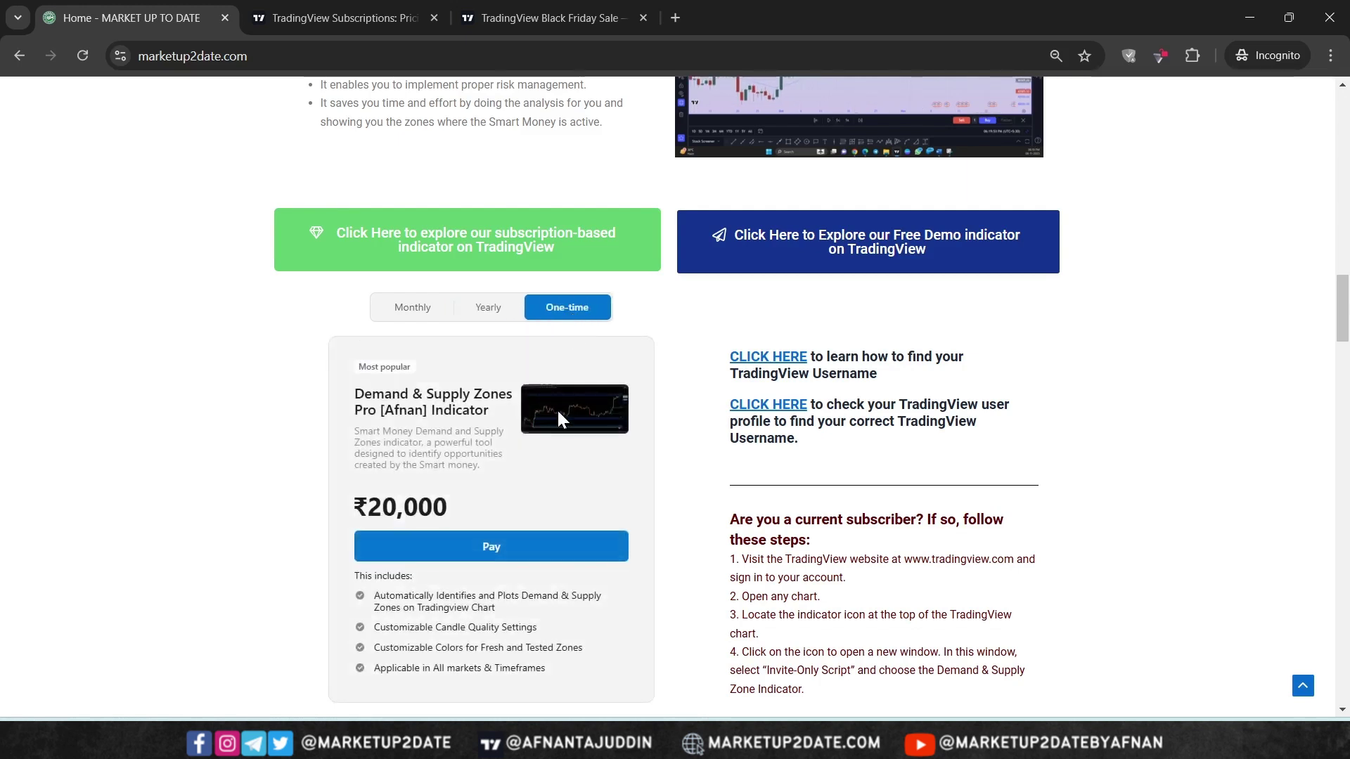
pyautogui.click(400, 318)
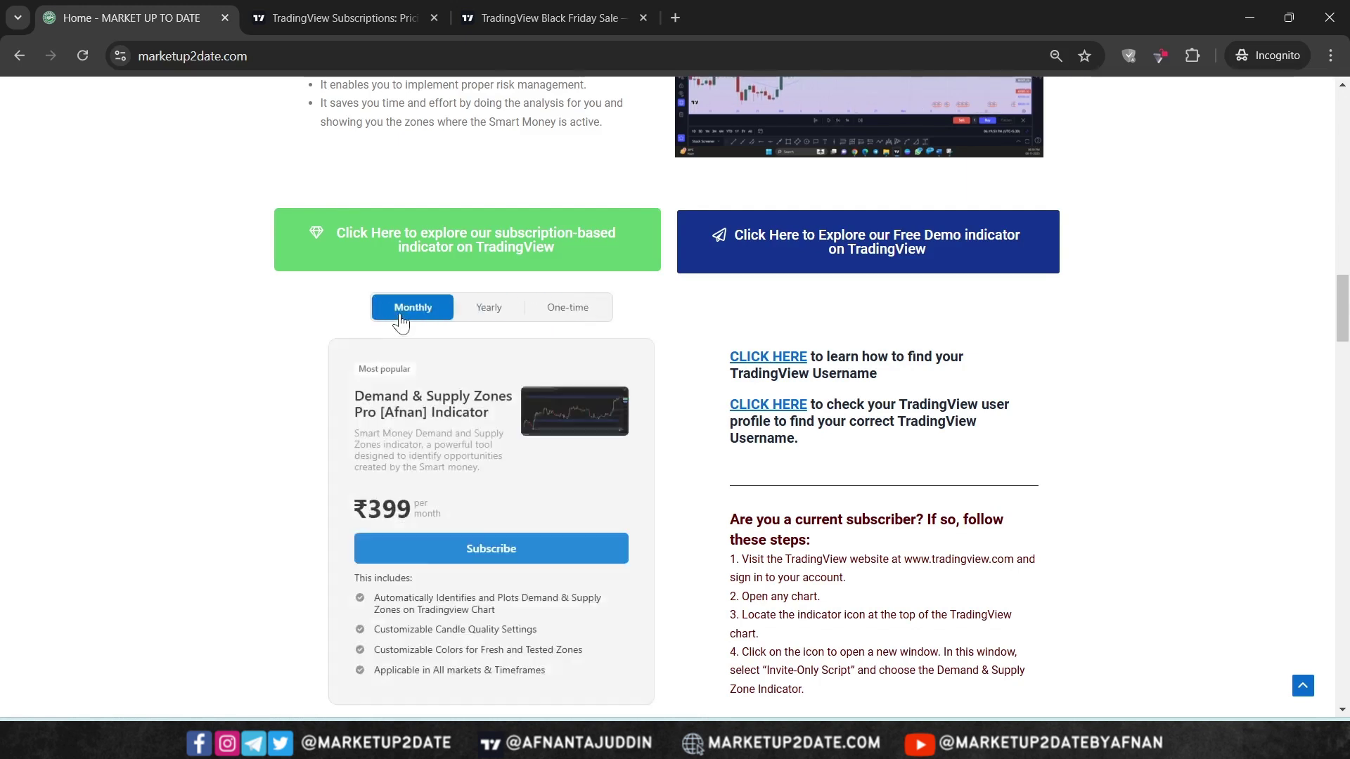
pyautogui.scroll(-1, 418, 340)
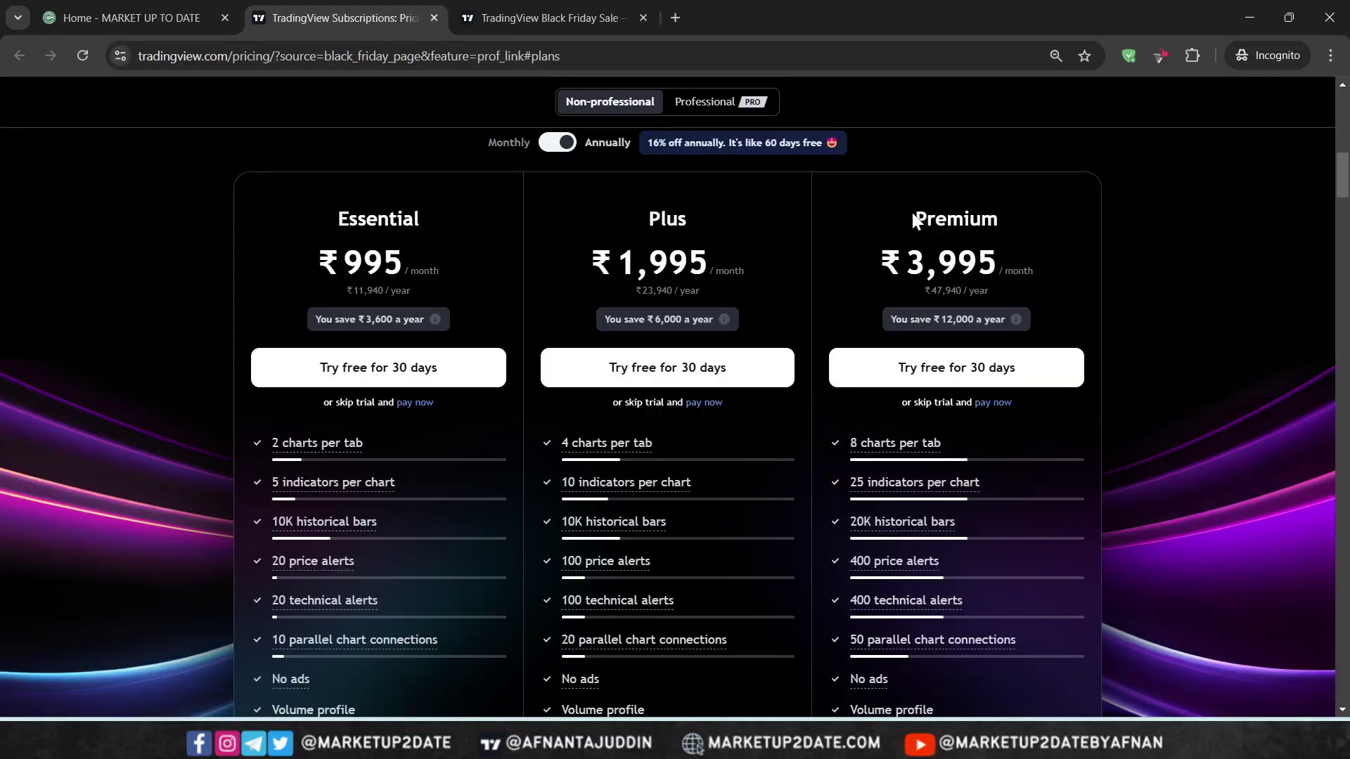
# Step: Highlight the Premium and Plus plan headings, then switch to the Black Friday Sale pricing page
pyautogui.moveTo(913, 215); pyautogui.dragTo(998, 221)
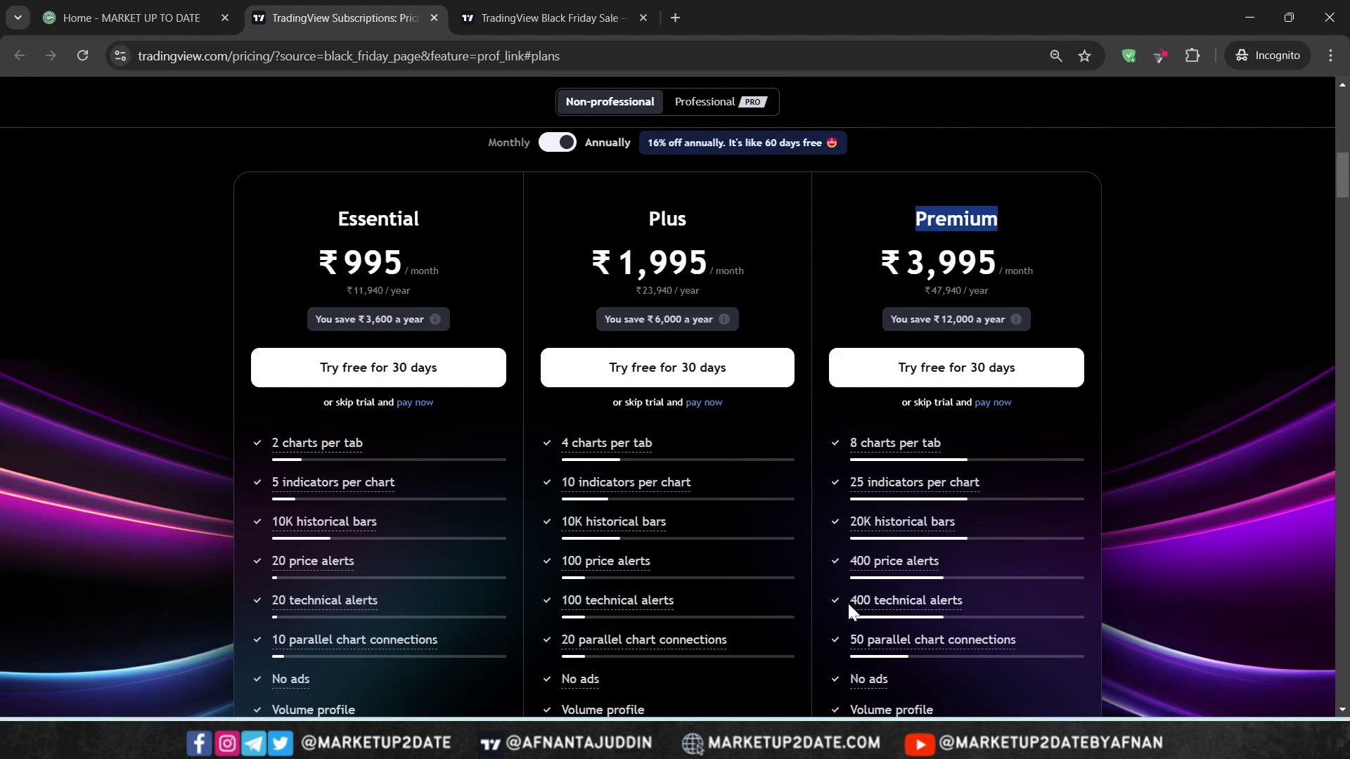
pyautogui.moveTo(648, 216); pyautogui.dragTo(678, 218)
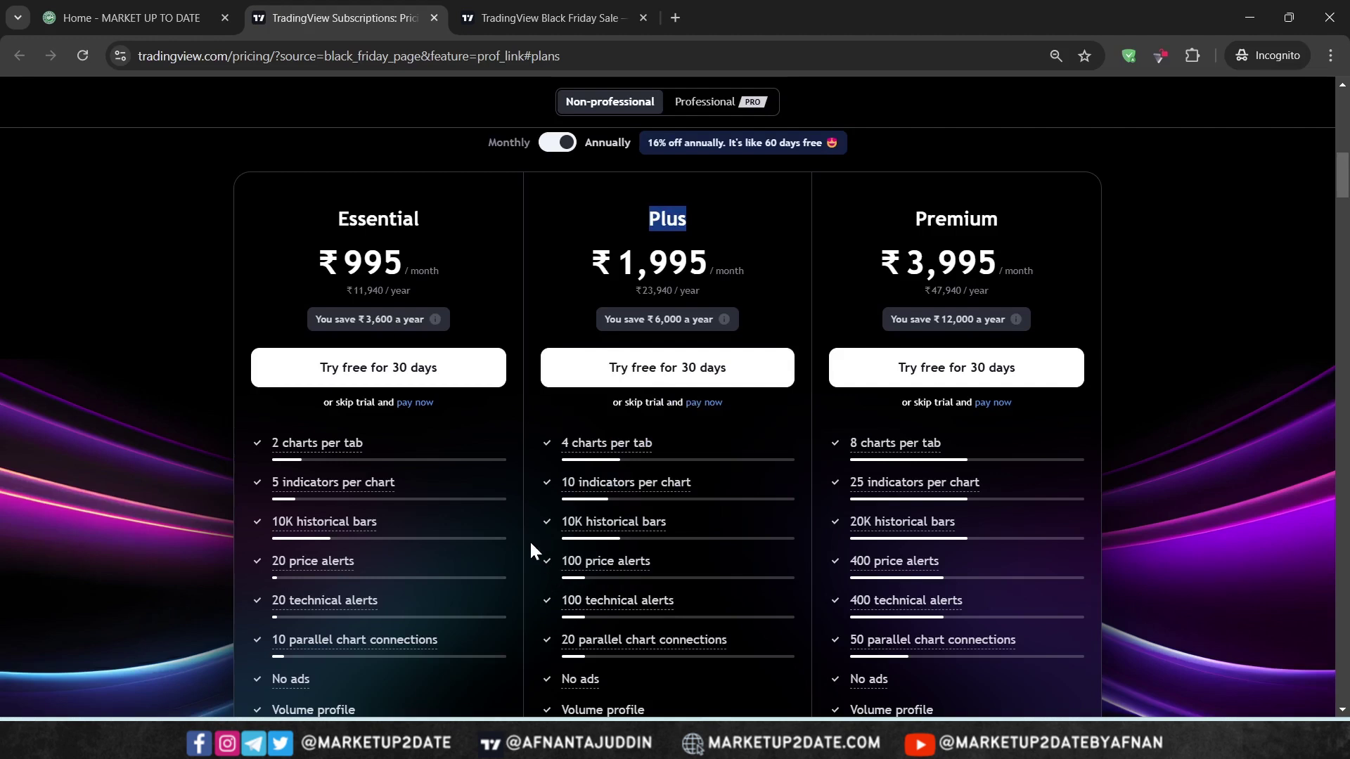
pyautogui.click(566, 14)
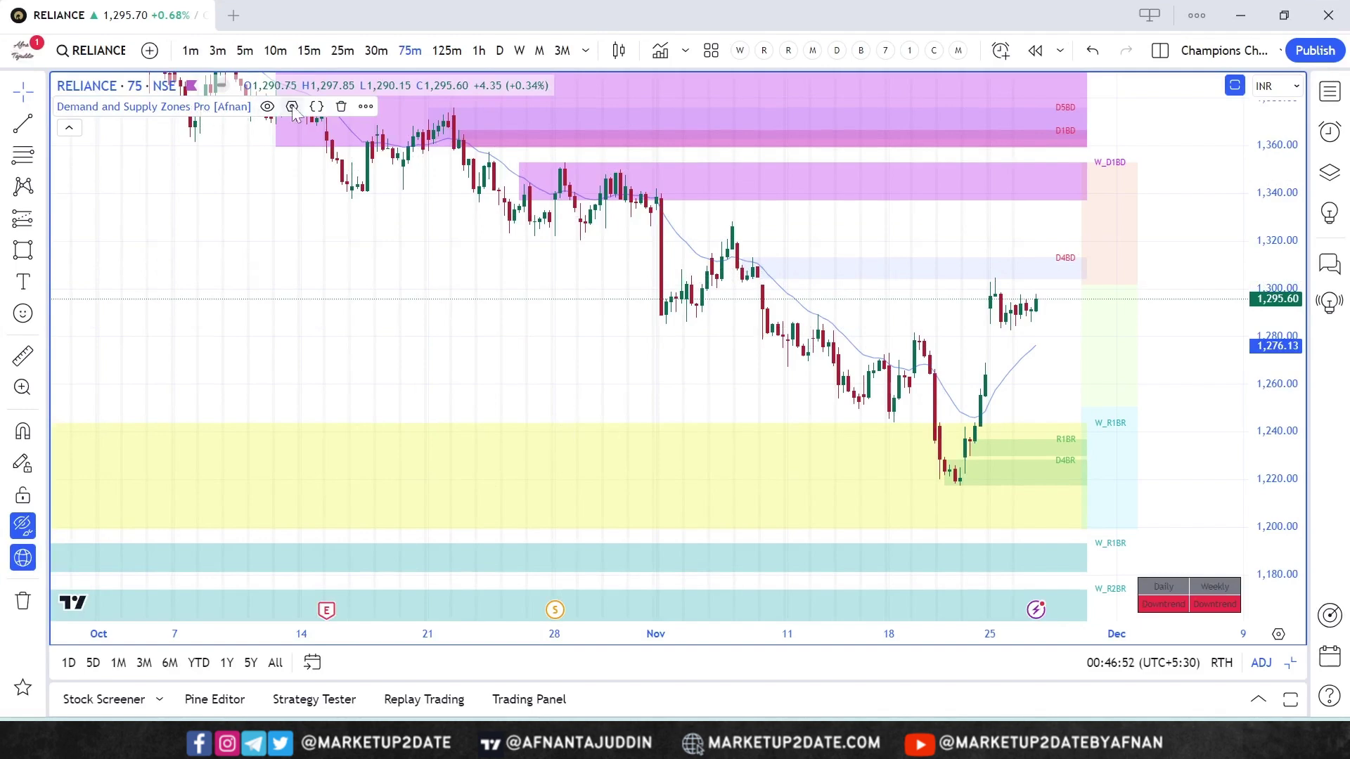
# Step: Open the Demand and Supply Zones Pro settings and scroll its Inputs tab to the Alert section
pyautogui.click(292, 106)
pyautogui.moveTo(551, 90); pyautogui.dragTo(437, 84)
pyautogui.scroll(-1, 476, 289)
pyautogui.scroll(-3, 477, 289)
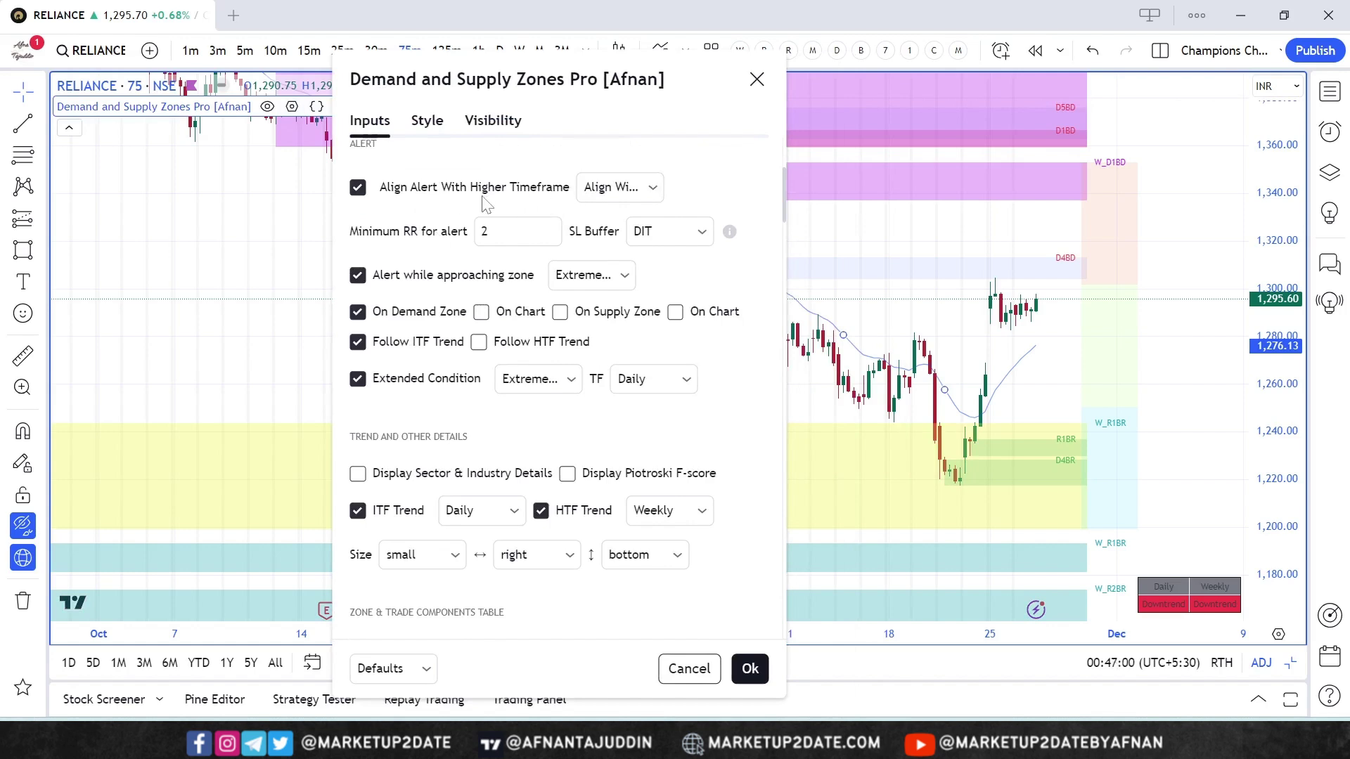
pyautogui.click(579, 195)
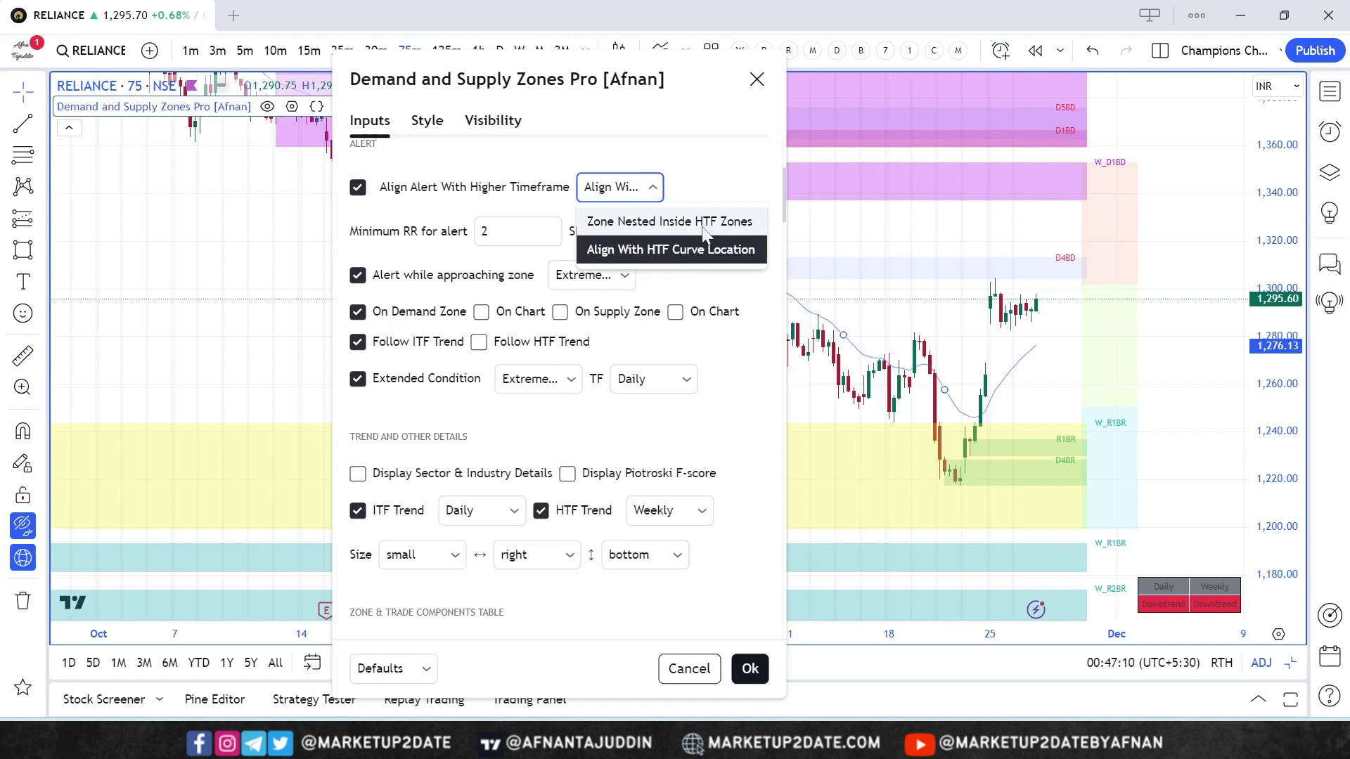
pyautogui.click(714, 198)
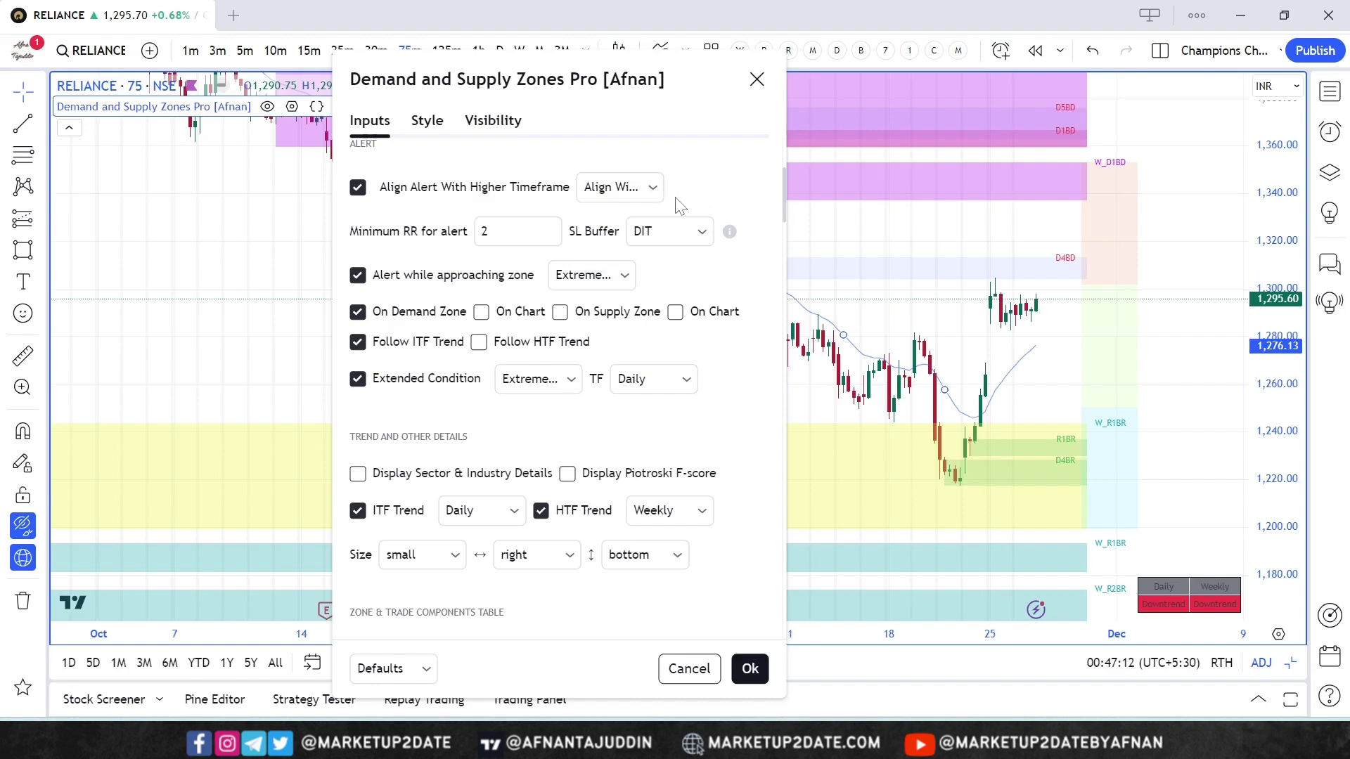
pyautogui.click(636, 187)
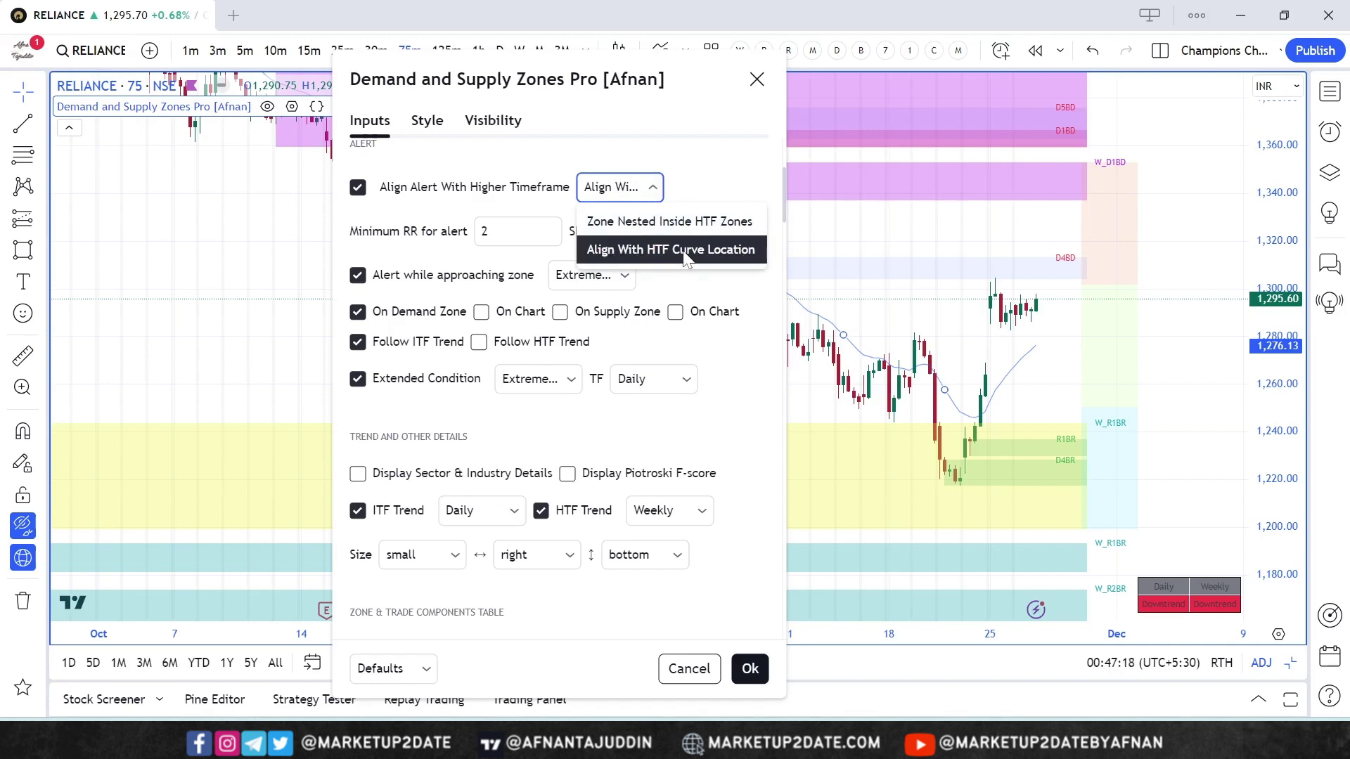
pyautogui.click(846, 316)
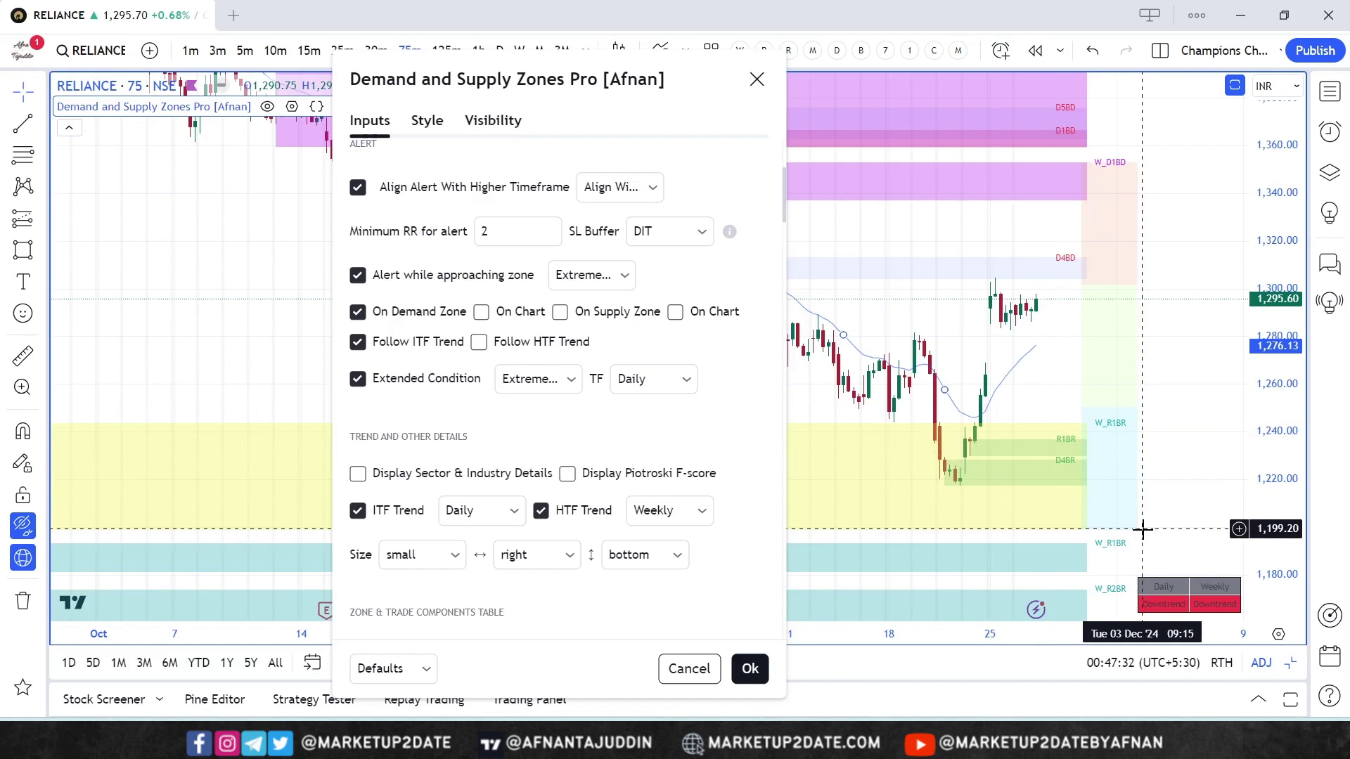
pyautogui.click(615, 189)
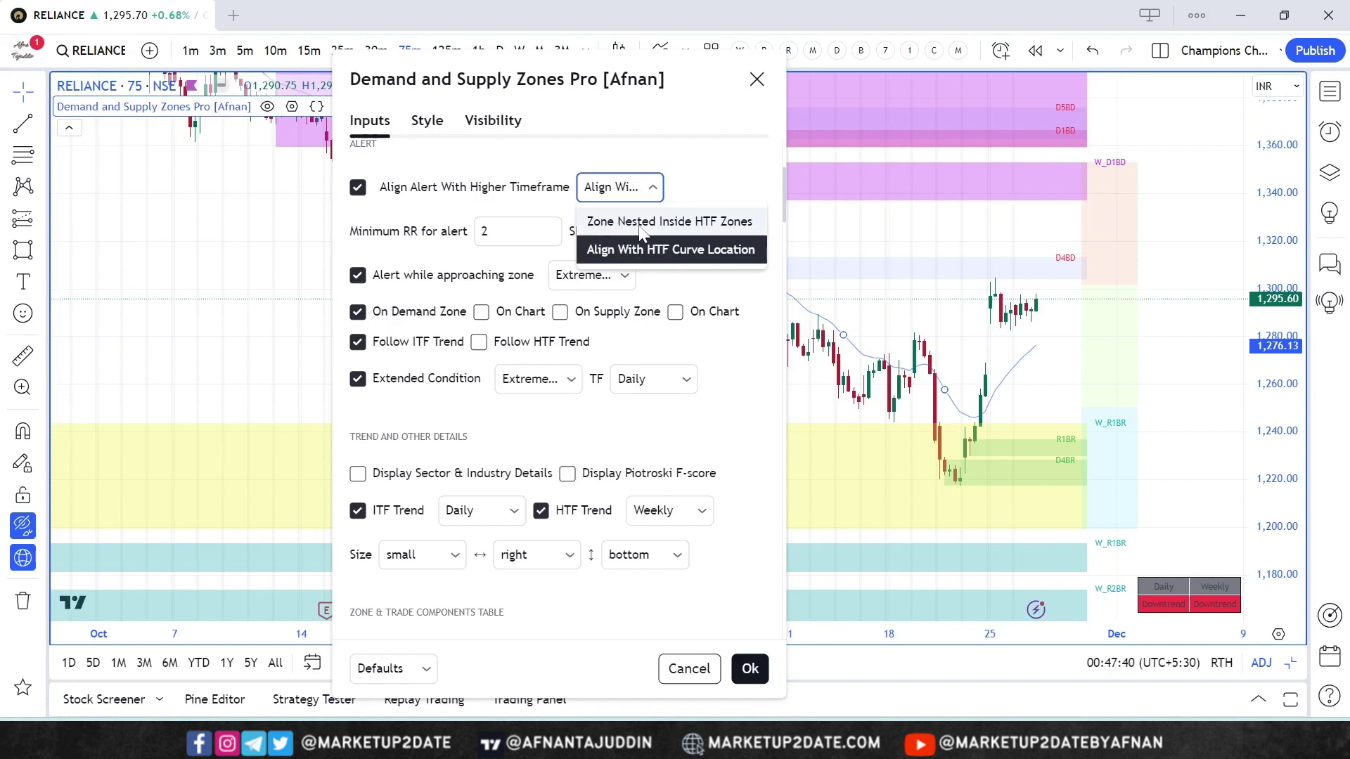
pyautogui.click(740, 202)
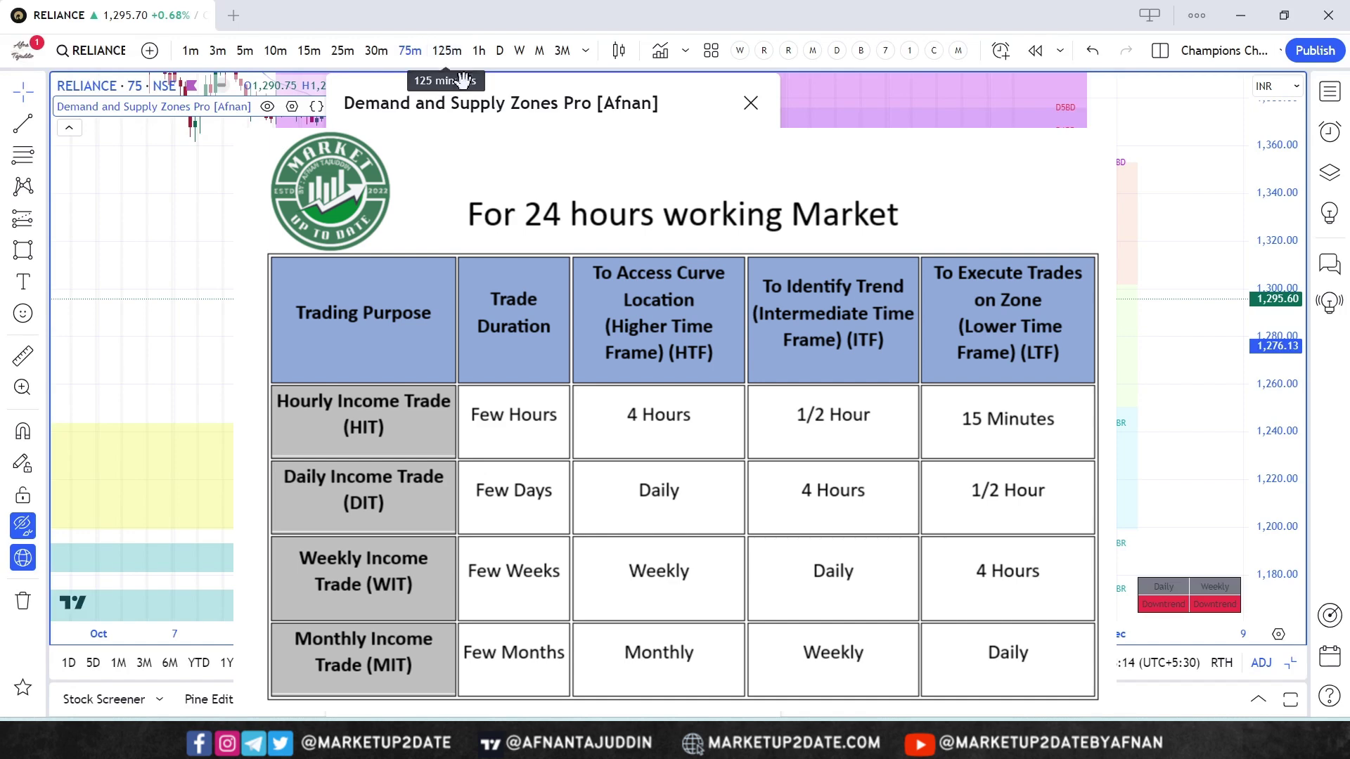
pyautogui.moveTo(467, 99); pyautogui.dragTo(468, 62)
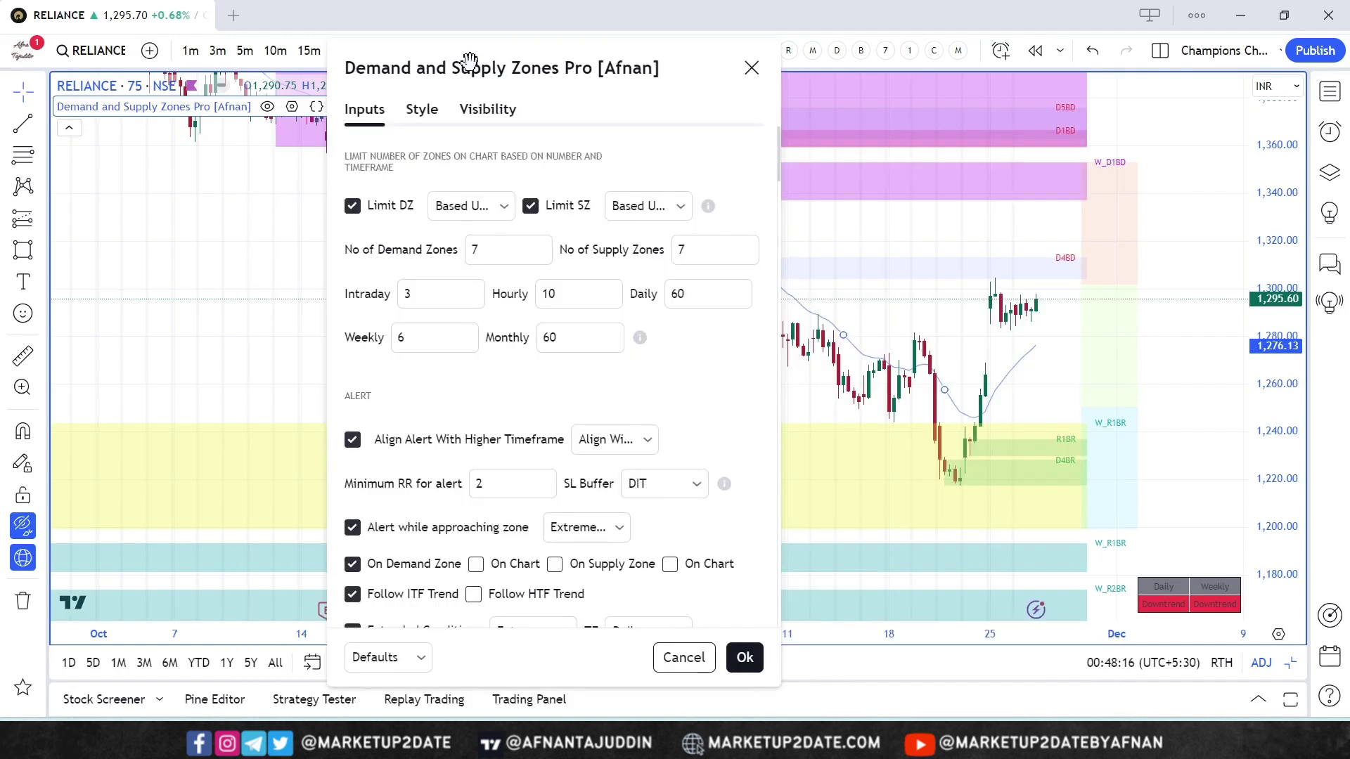
# Step: Uncheck Limit SZ and the Tested DZ colouring in the indicator inputs
pyautogui.click(530, 206)
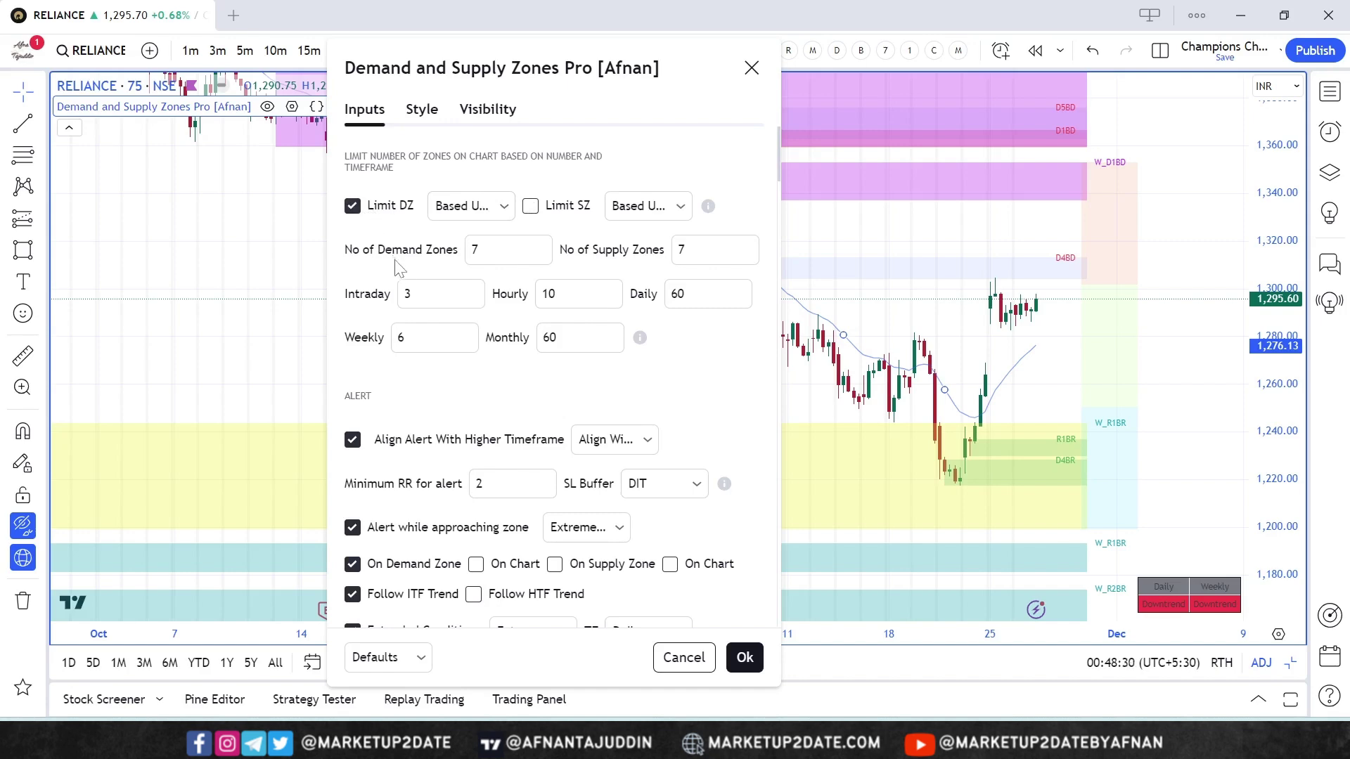
pyautogui.scroll(-6, 410, 283)
pyautogui.scroll(-14, 410, 283)
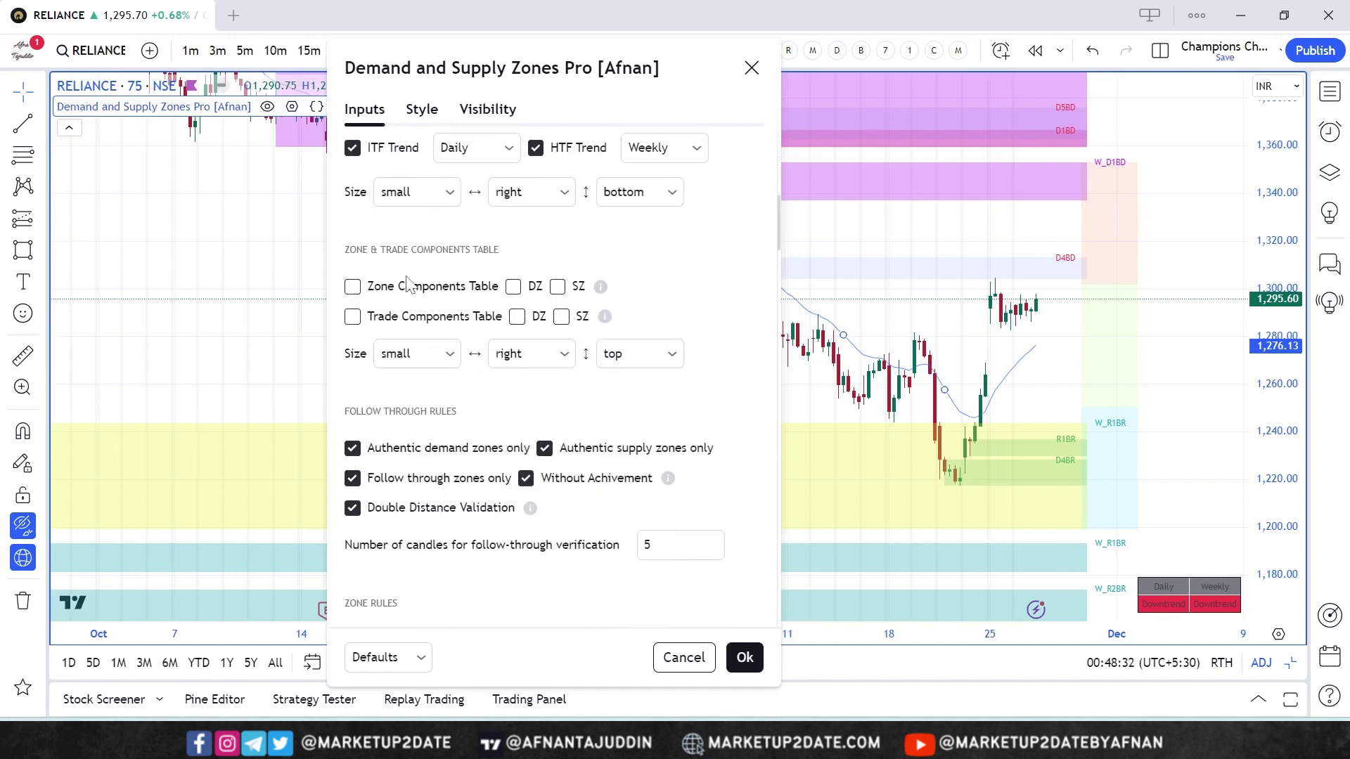
pyautogui.scroll(-7, 410, 284)
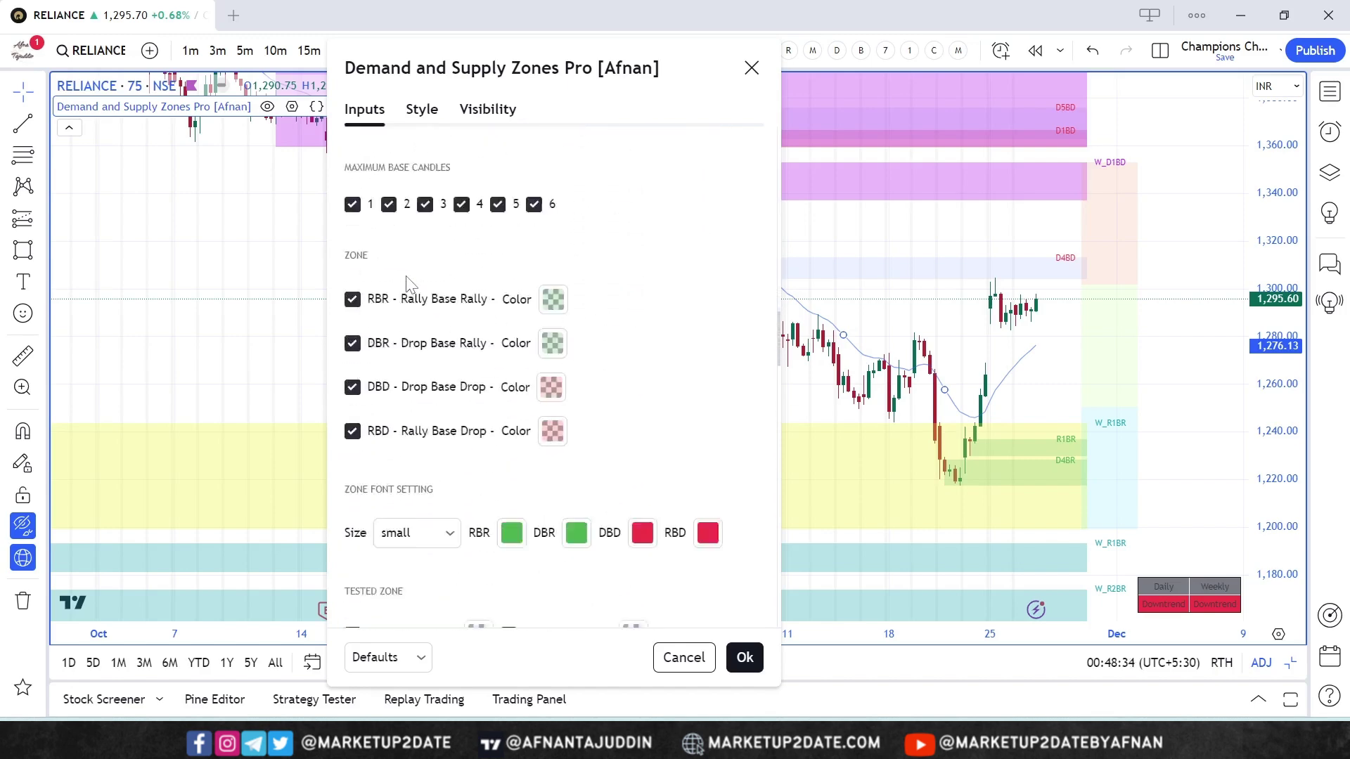
pyautogui.click(353, 353)
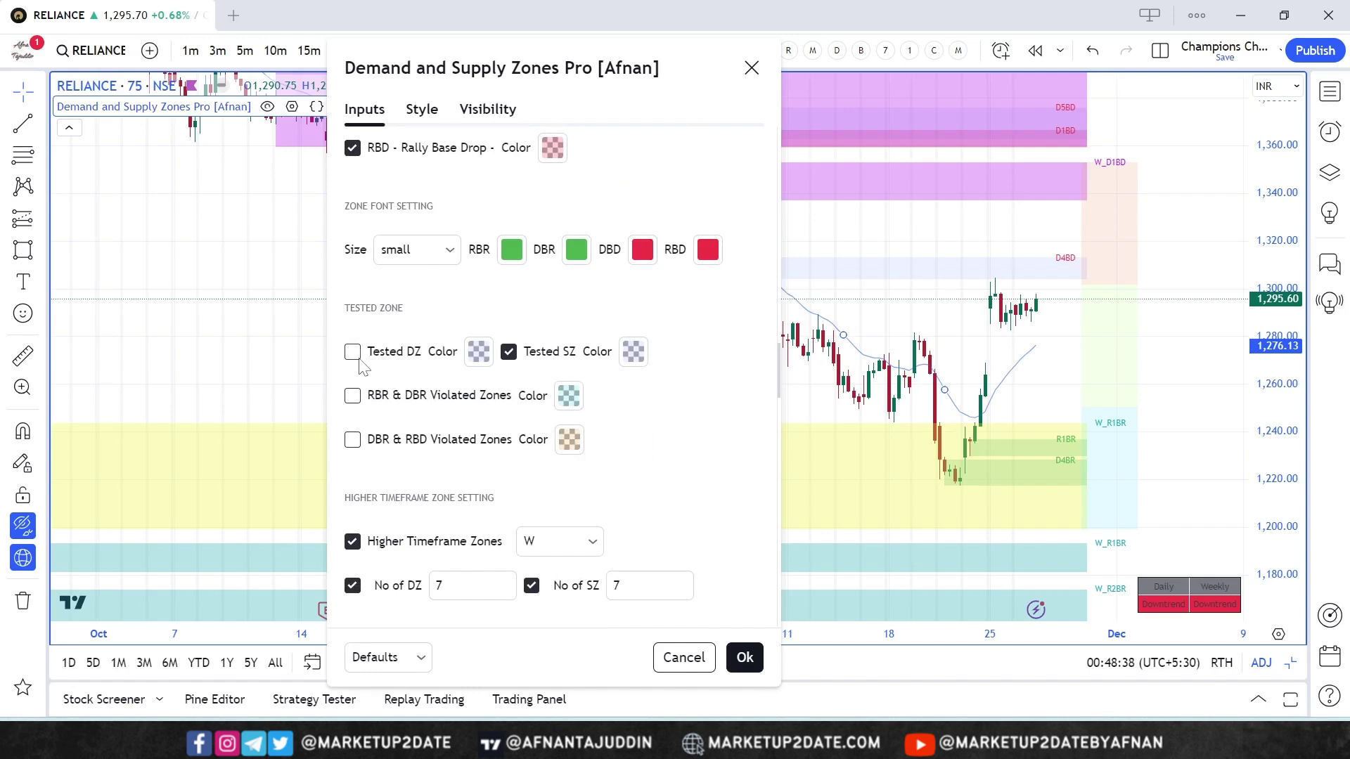
# Step: Set Higher Timeframe Zones to W and return to the Alert section
pyautogui.scroll(-1, 405, 380)
pyautogui.scroll(-2, 405, 379)
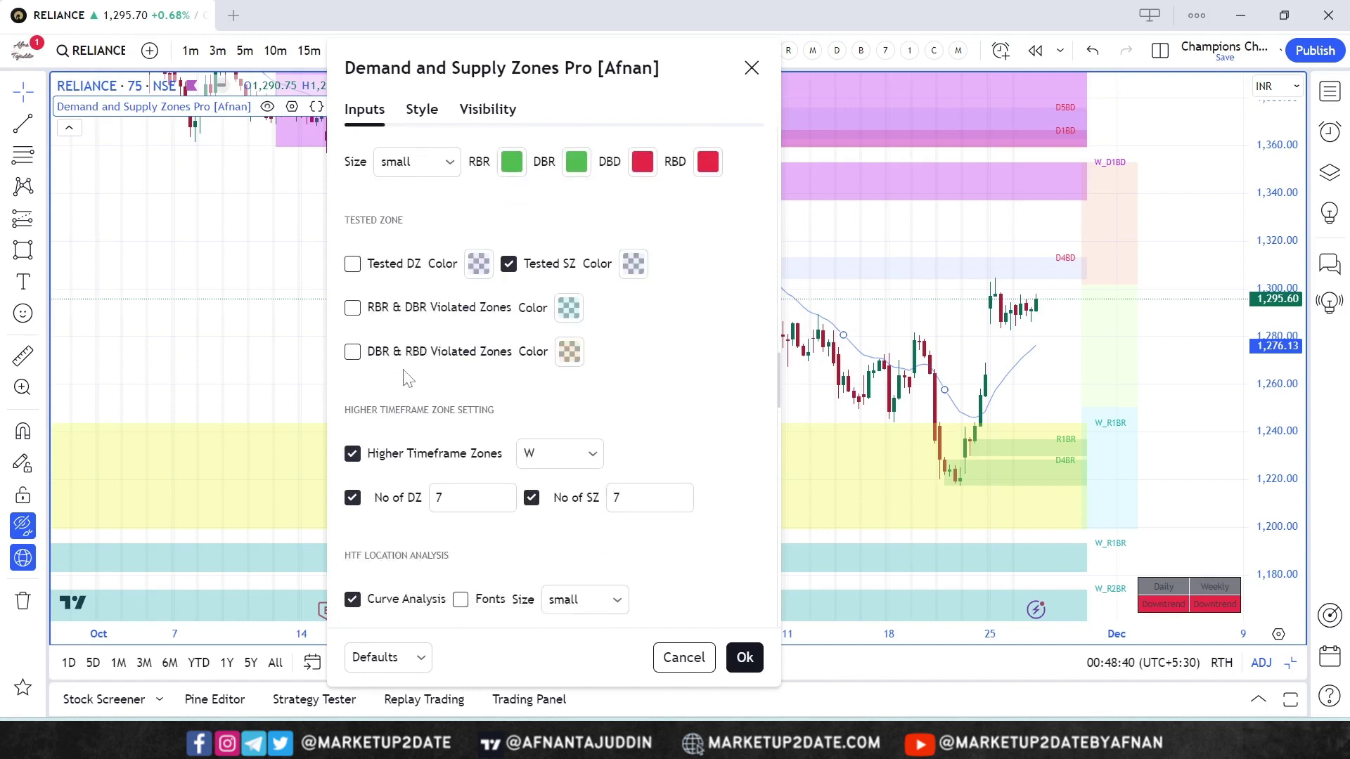
pyautogui.scroll(-4, 403, 380)
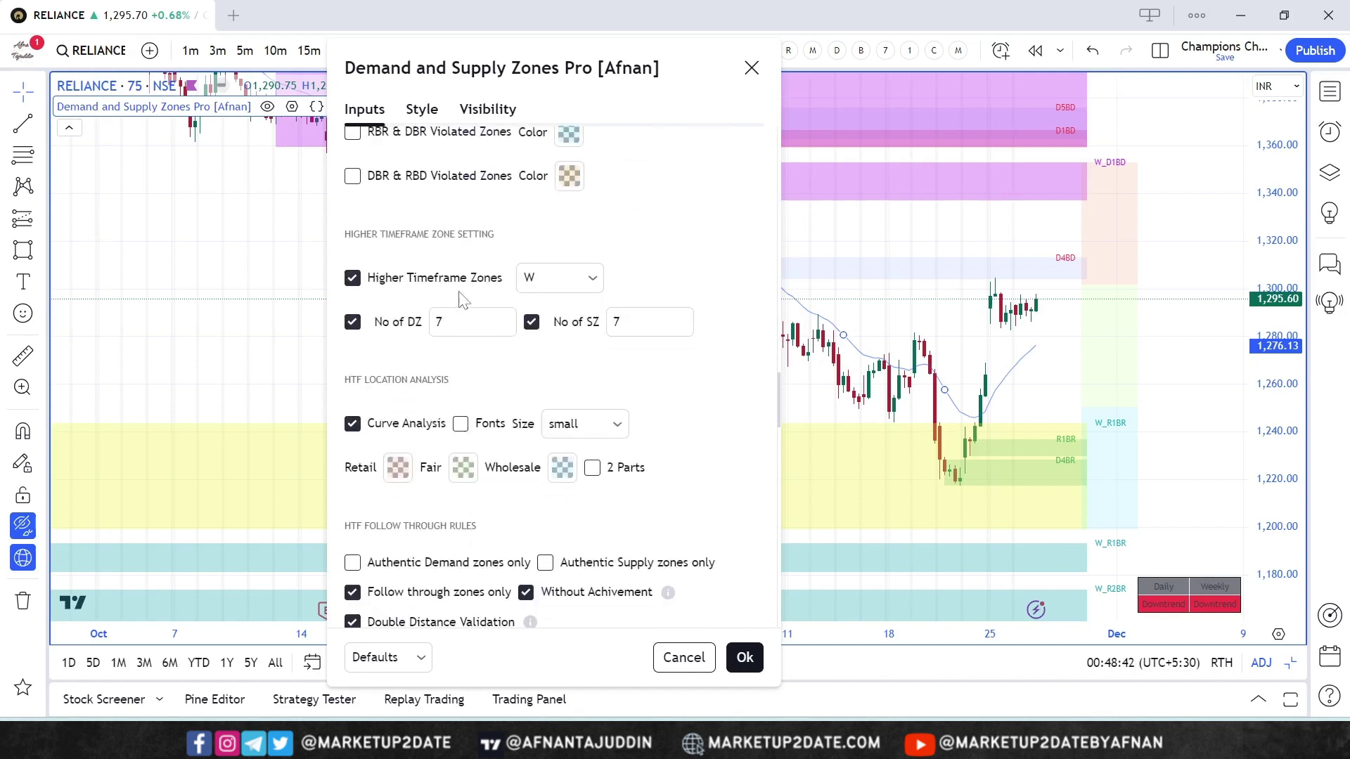
pyautogui.click(545, 281)
pyautogui.click(536, 641)
pyautogui.scroll(10, 542, 391)
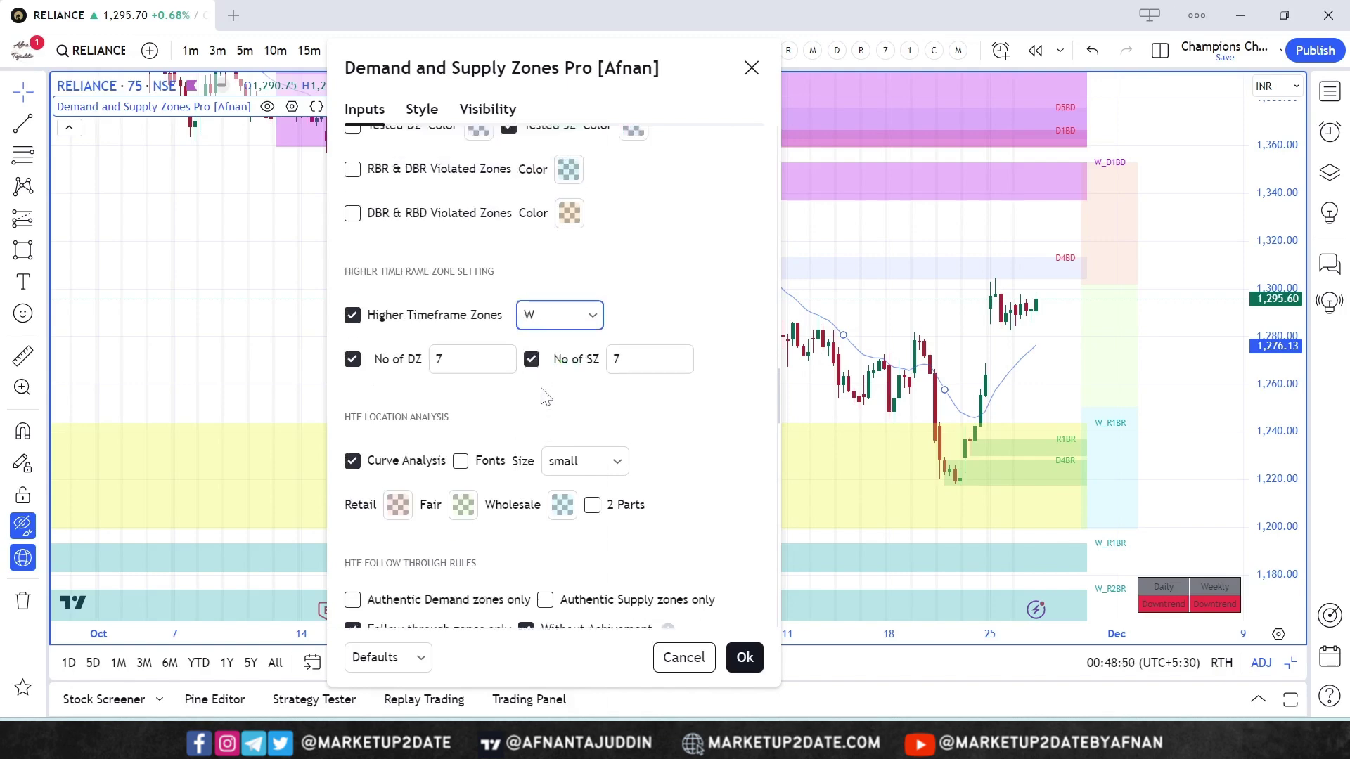
pyautogui.scroll(5, 546, 396)
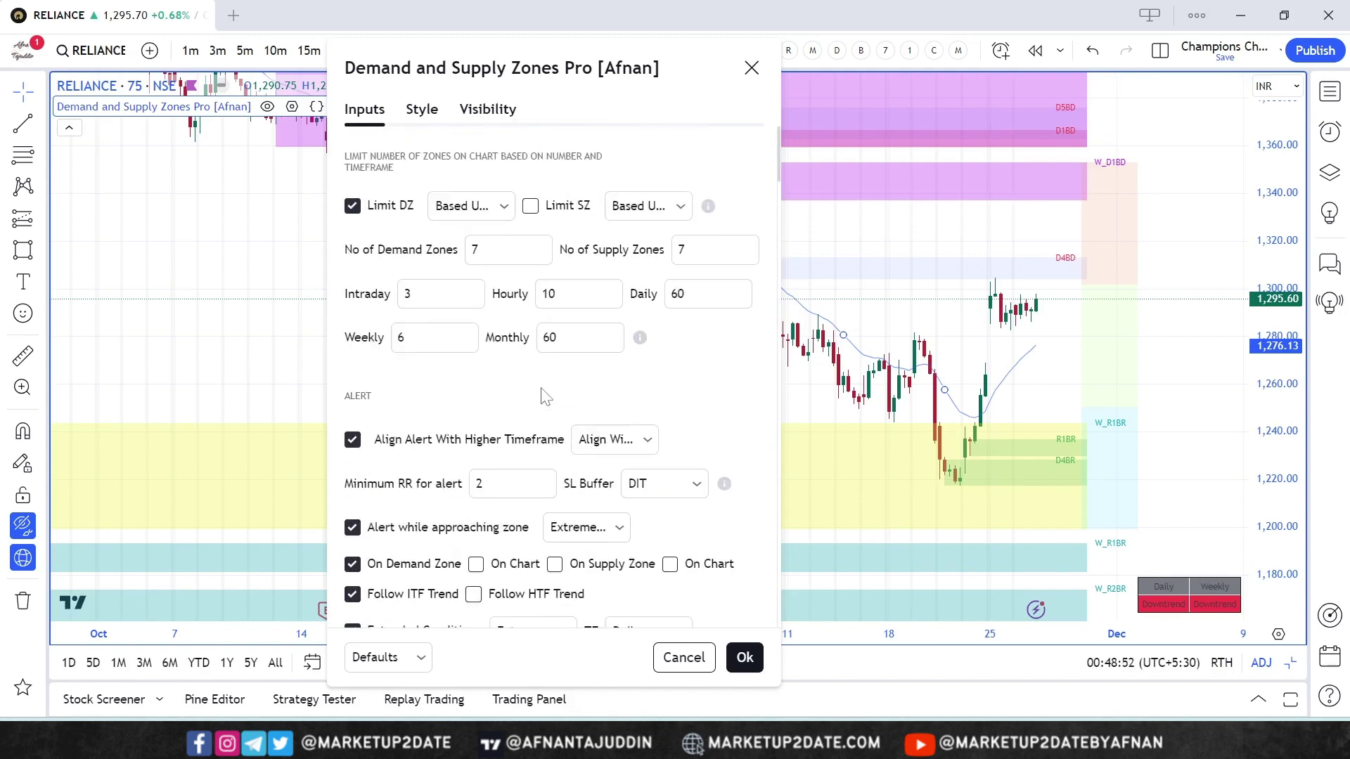
pyautogui.scroll(-5, 547, 395)
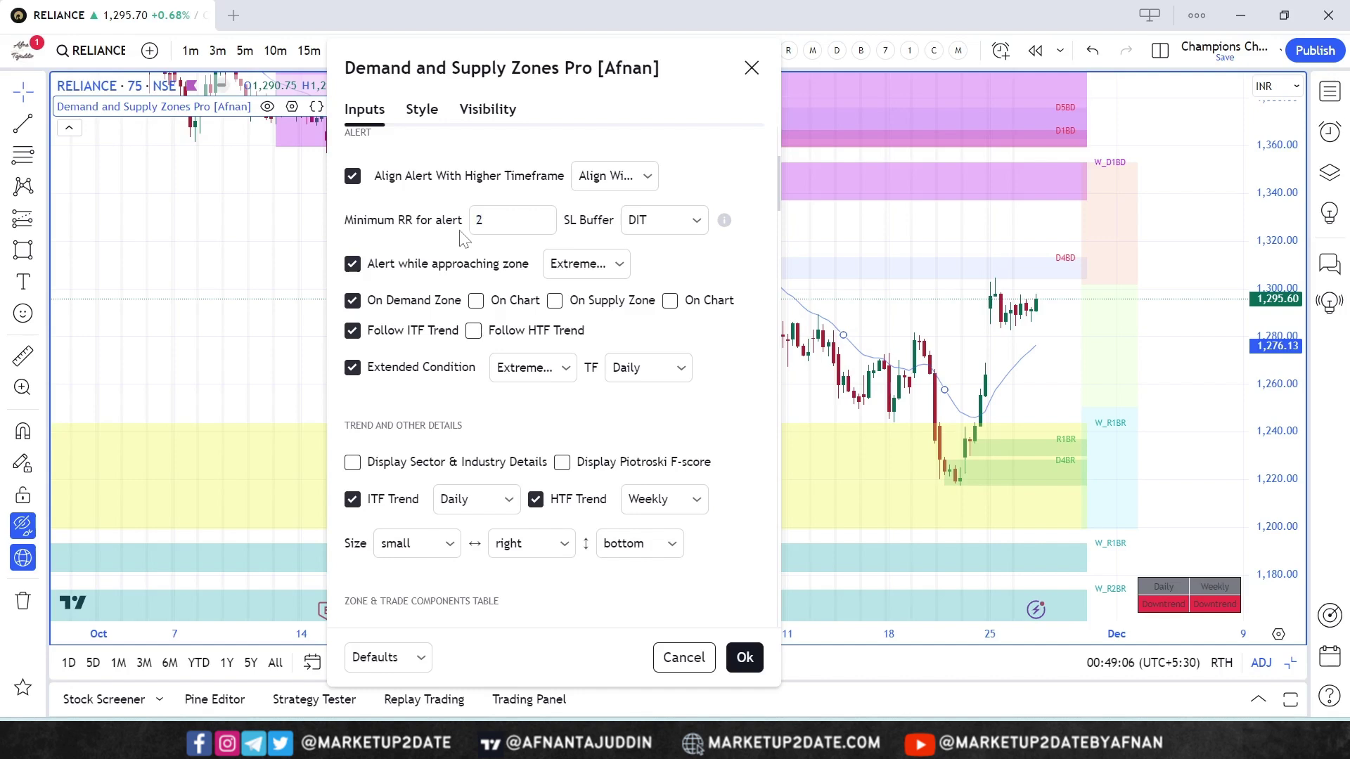
# Step: Tick On Chart beside On Demand Zone, leaving the approach distance unchanged
pyautogui.click(591, 265)
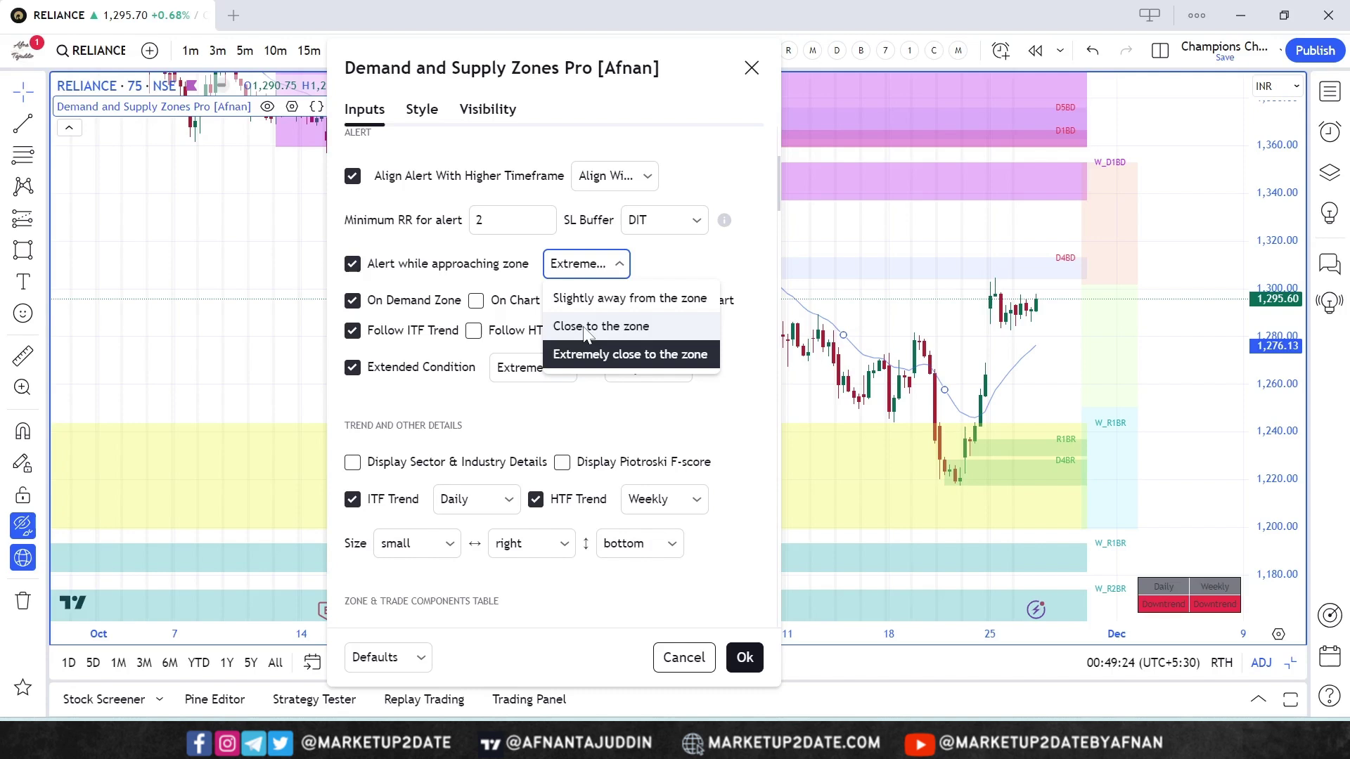
pyautogui.click(589, 270)
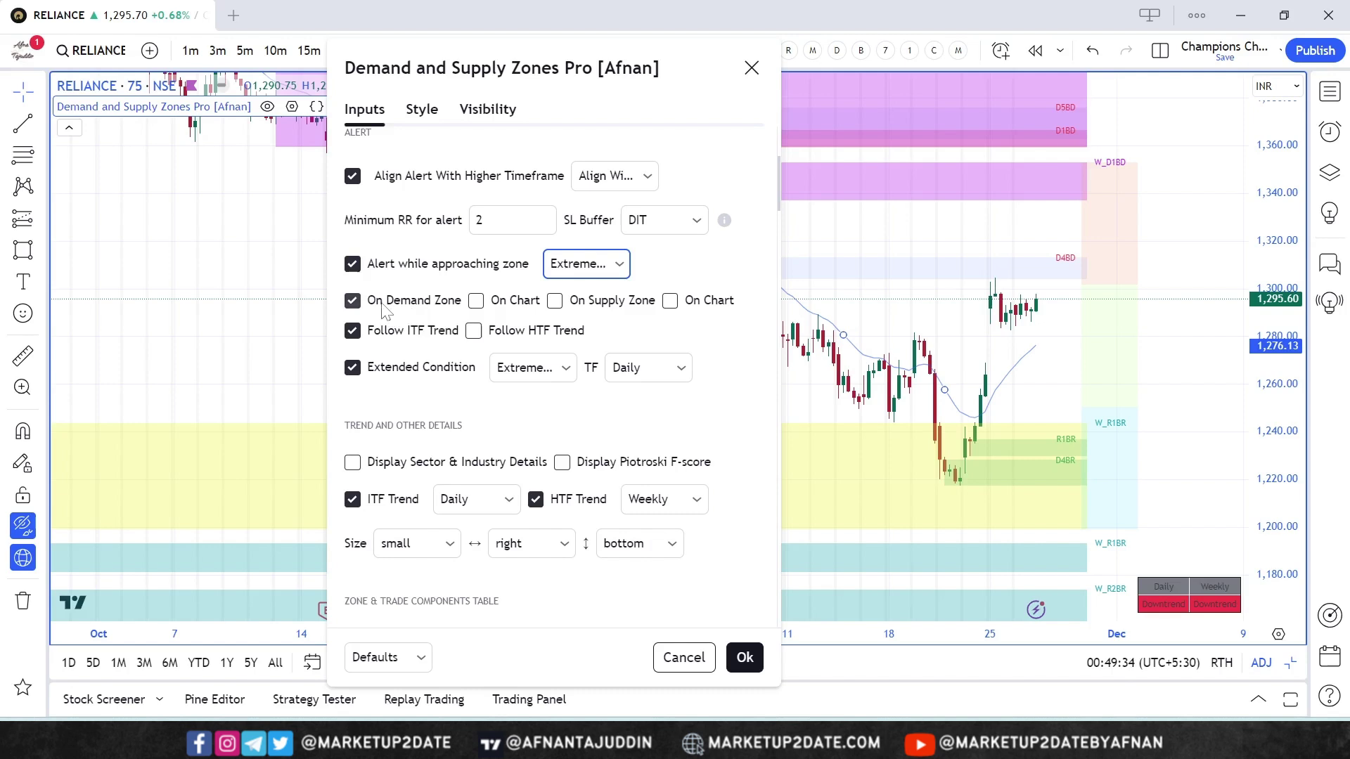
pyautogui.click(478, 311)
pyautogui.click(477, 302)
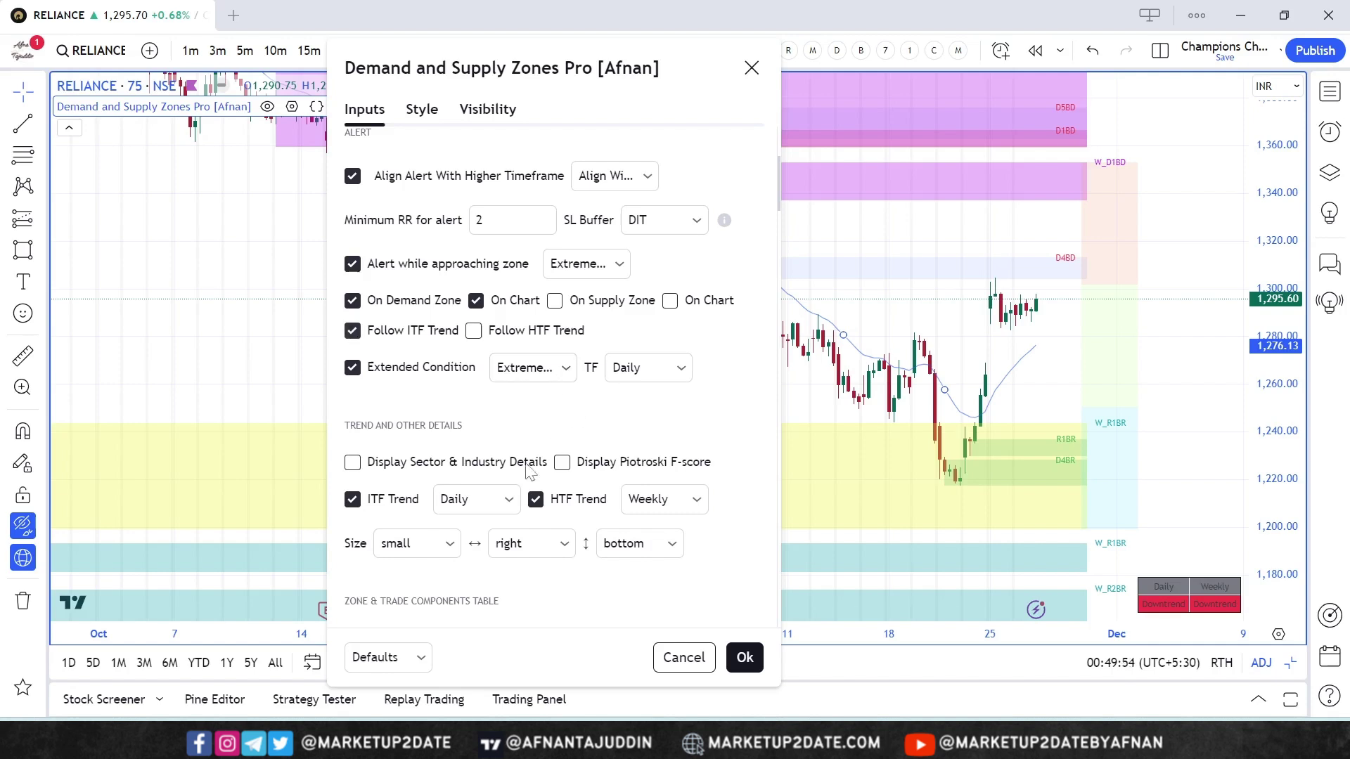
# Step: Keep ITF Trend and extended-condition timeframes at Daily, then apply the settings with Ok
pyautogui.click(497, 500)
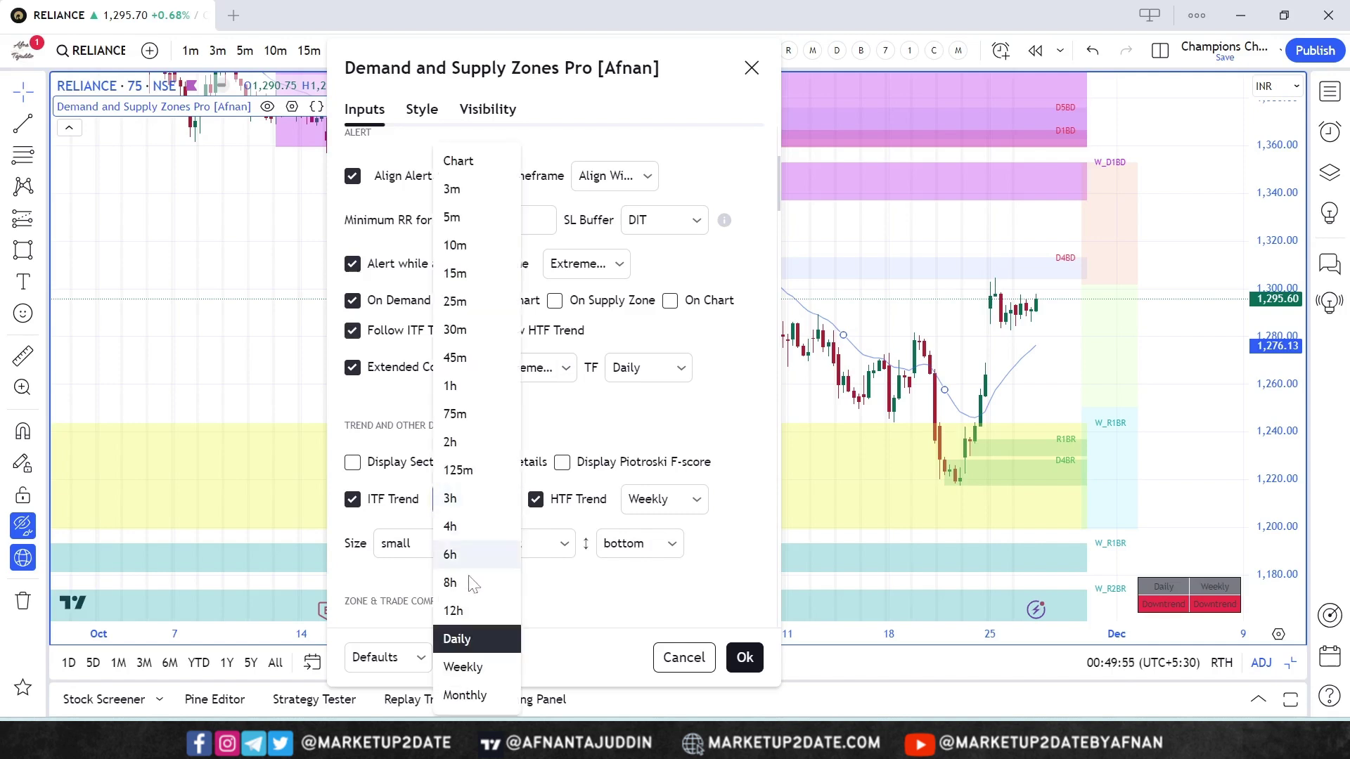
pyautogui.click(411, 521)
pyautogui.click(471, 511)
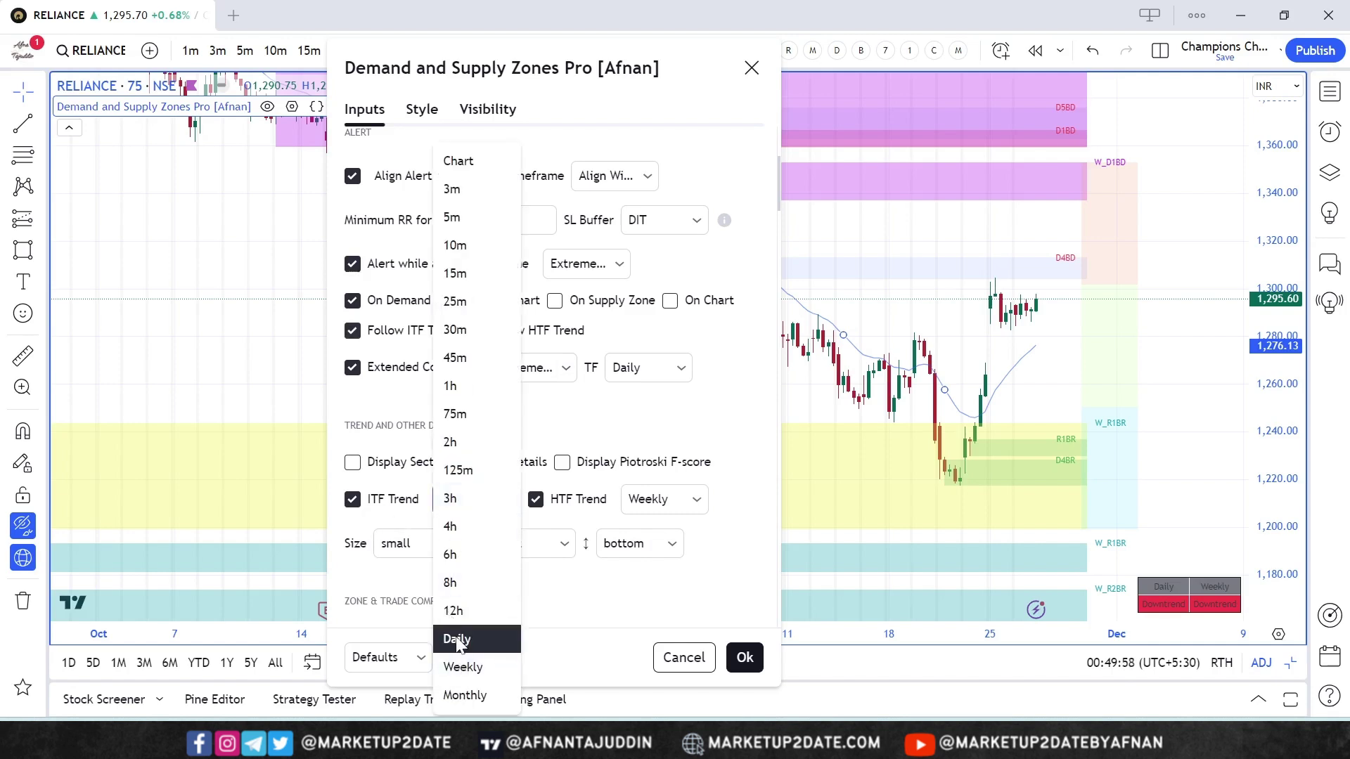
pyautogui.click(461, 643)
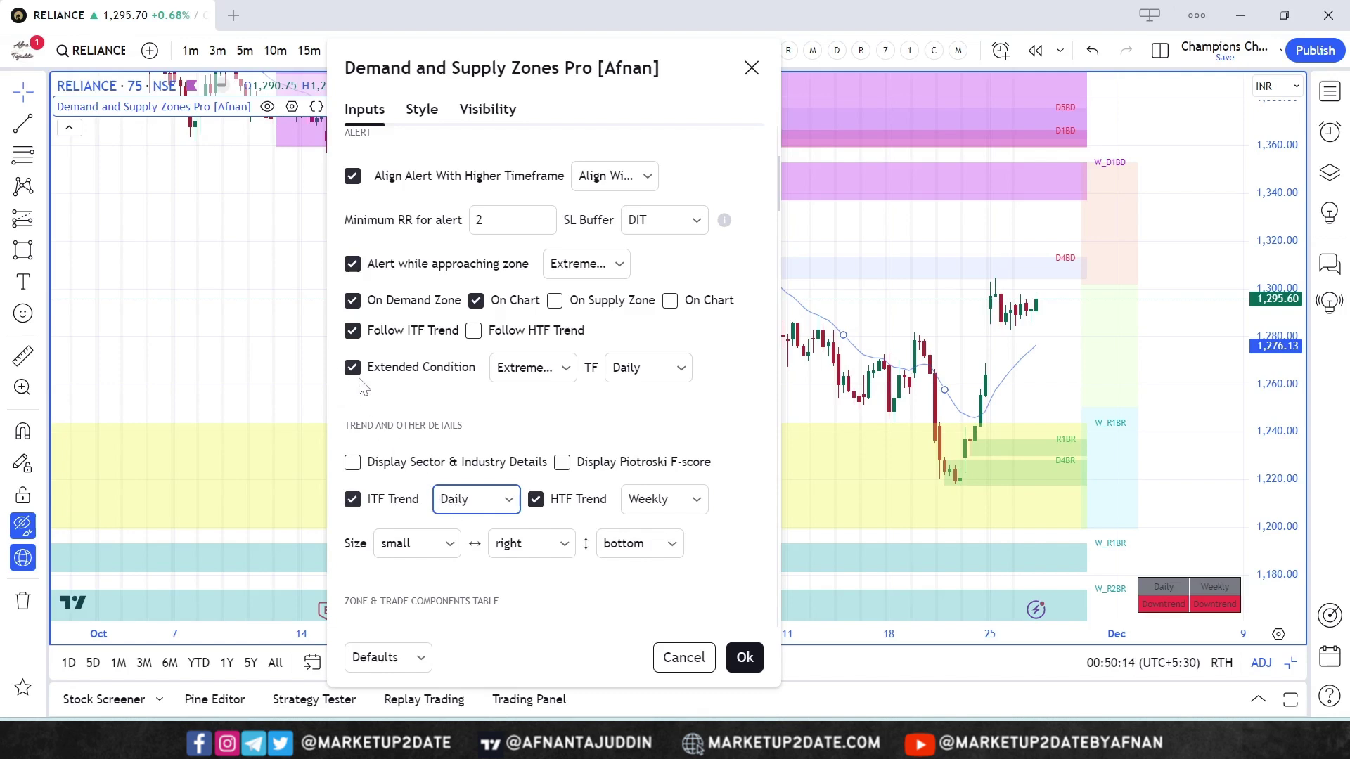
pyautogui.click(519, 378)
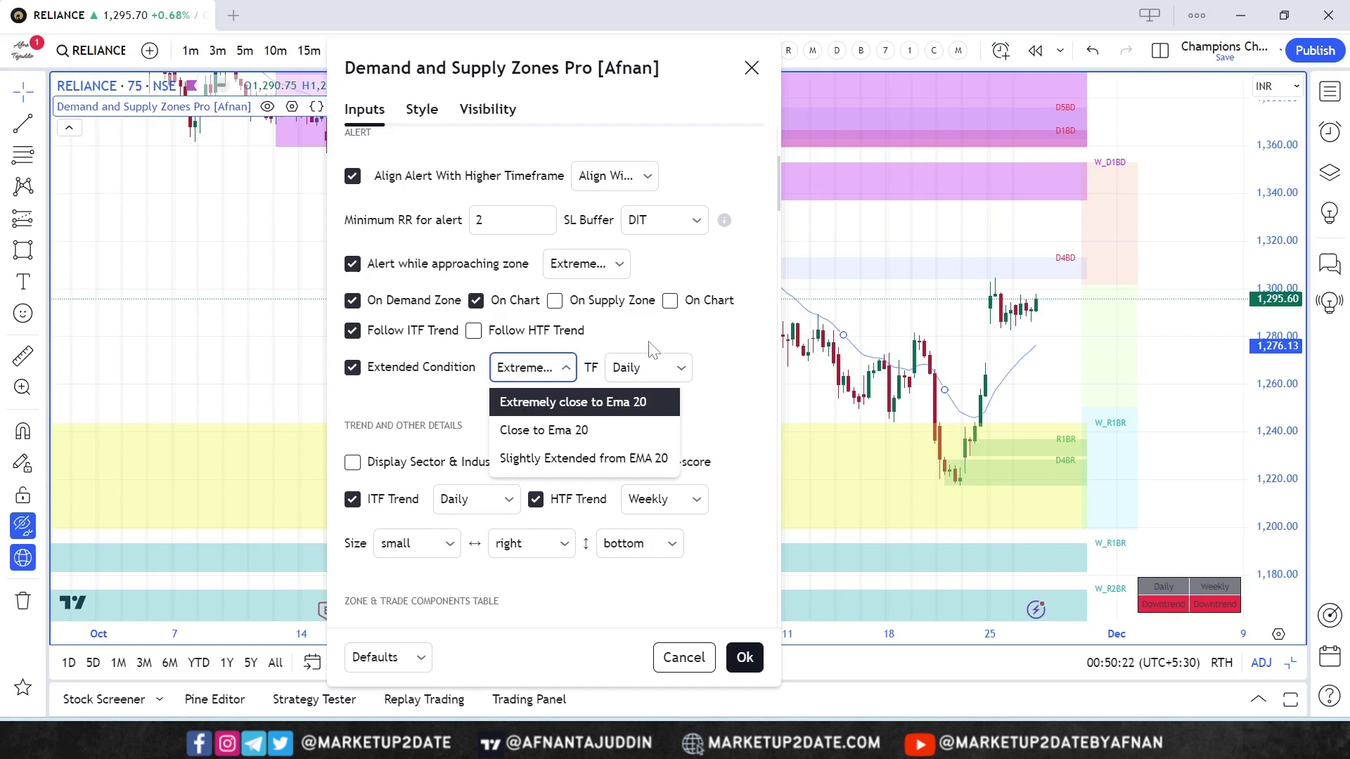
pyautogui.click(651, 373)
pyautogui.press('Escape')
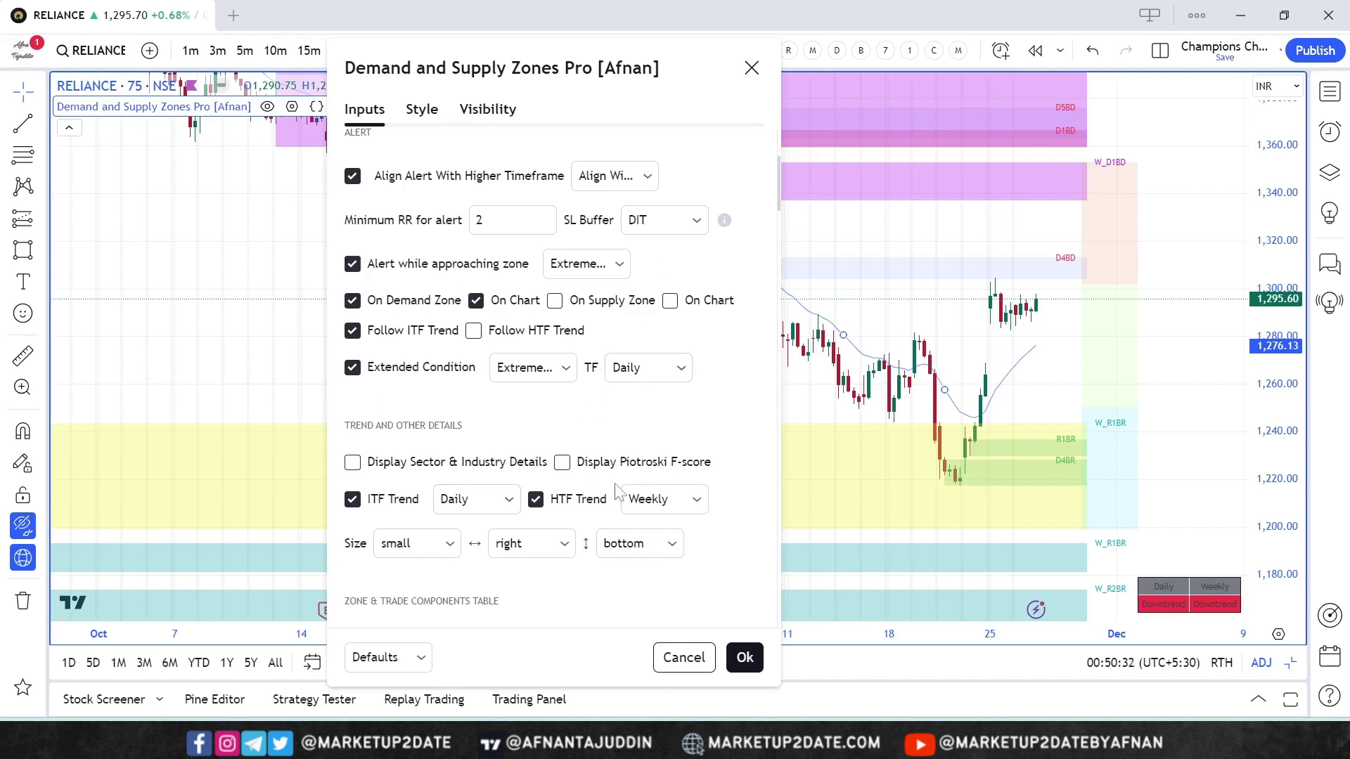
pyautogui.click(745, 657)
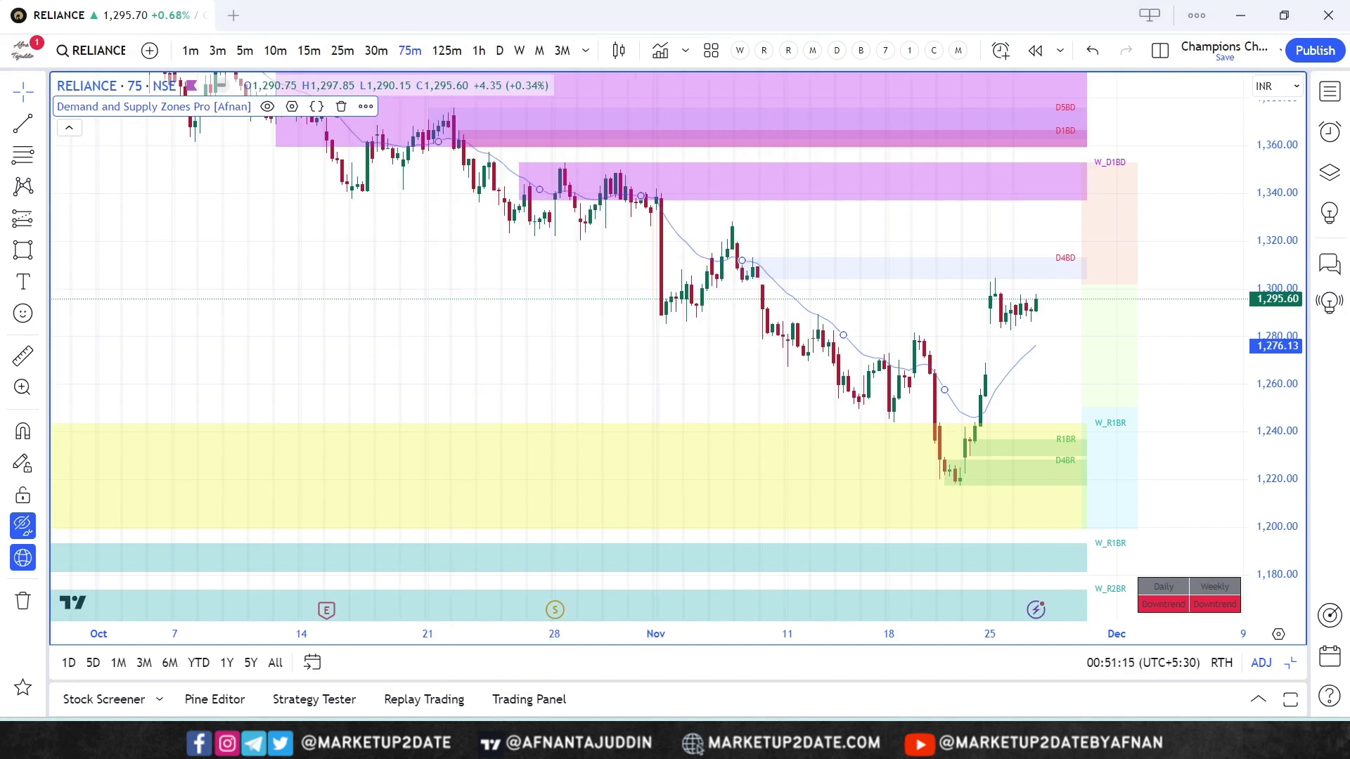
pyautogui.click(146, 443)
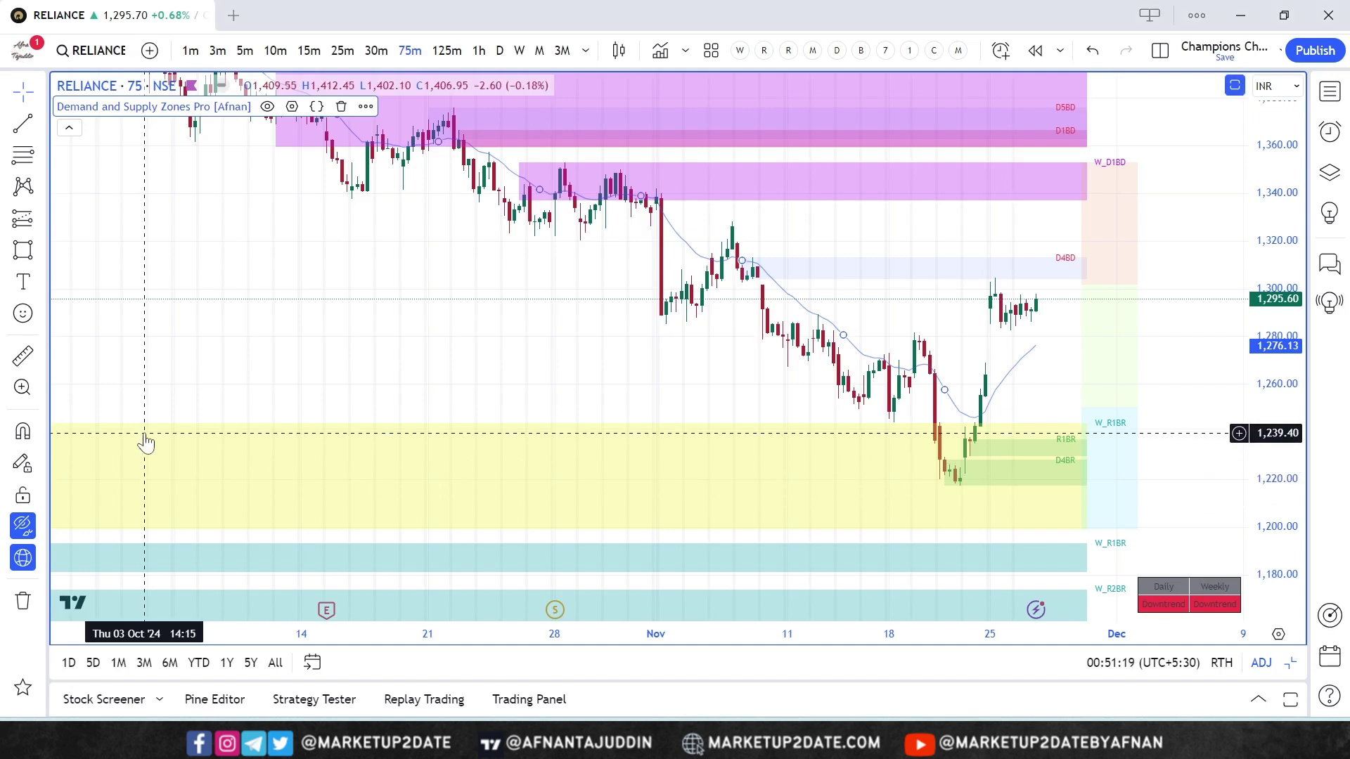
pyautogui.doubleClick(179, 112)
pyautogui.press('Escape')
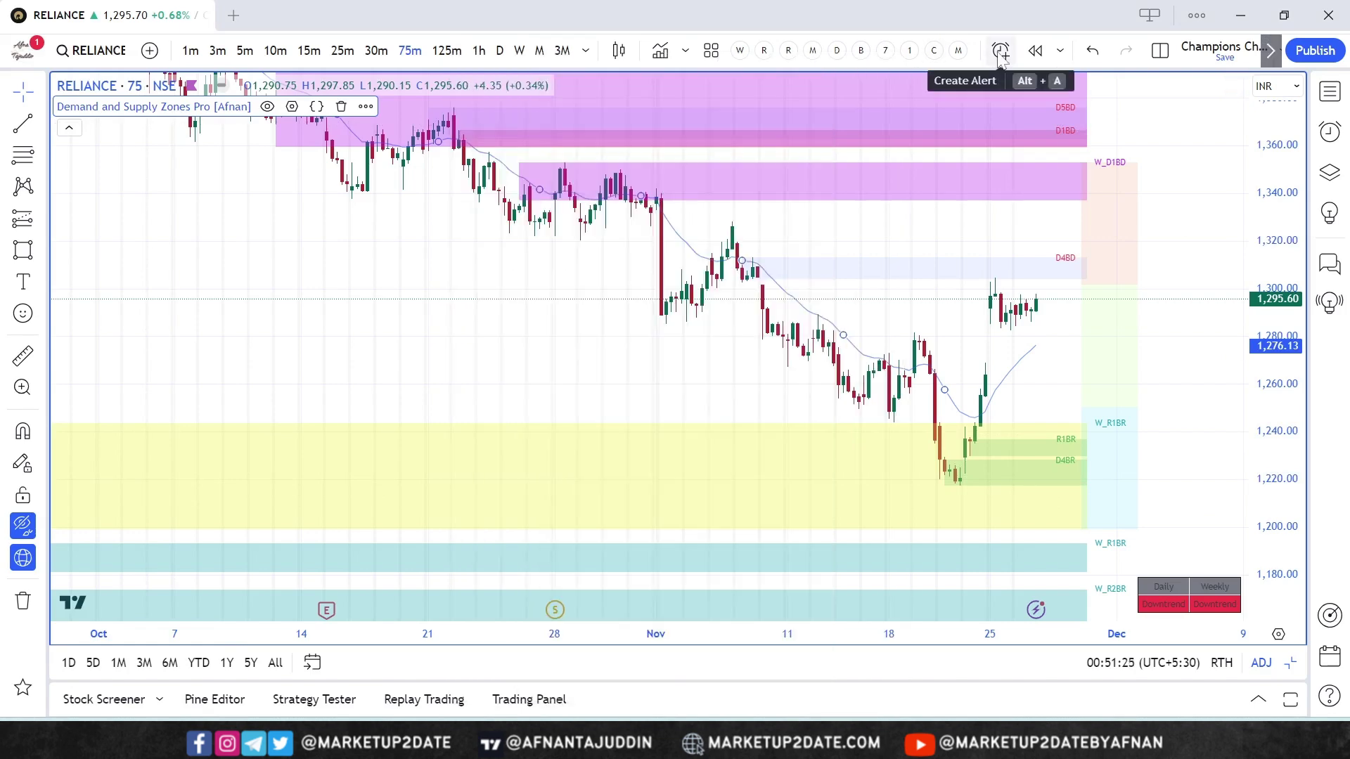
# Step: Create a RELIANCE 75m alert on Demand and Supply Zones Pro's Any alert() function call, with Expiration checked
pyautogui.click(1001, 52)
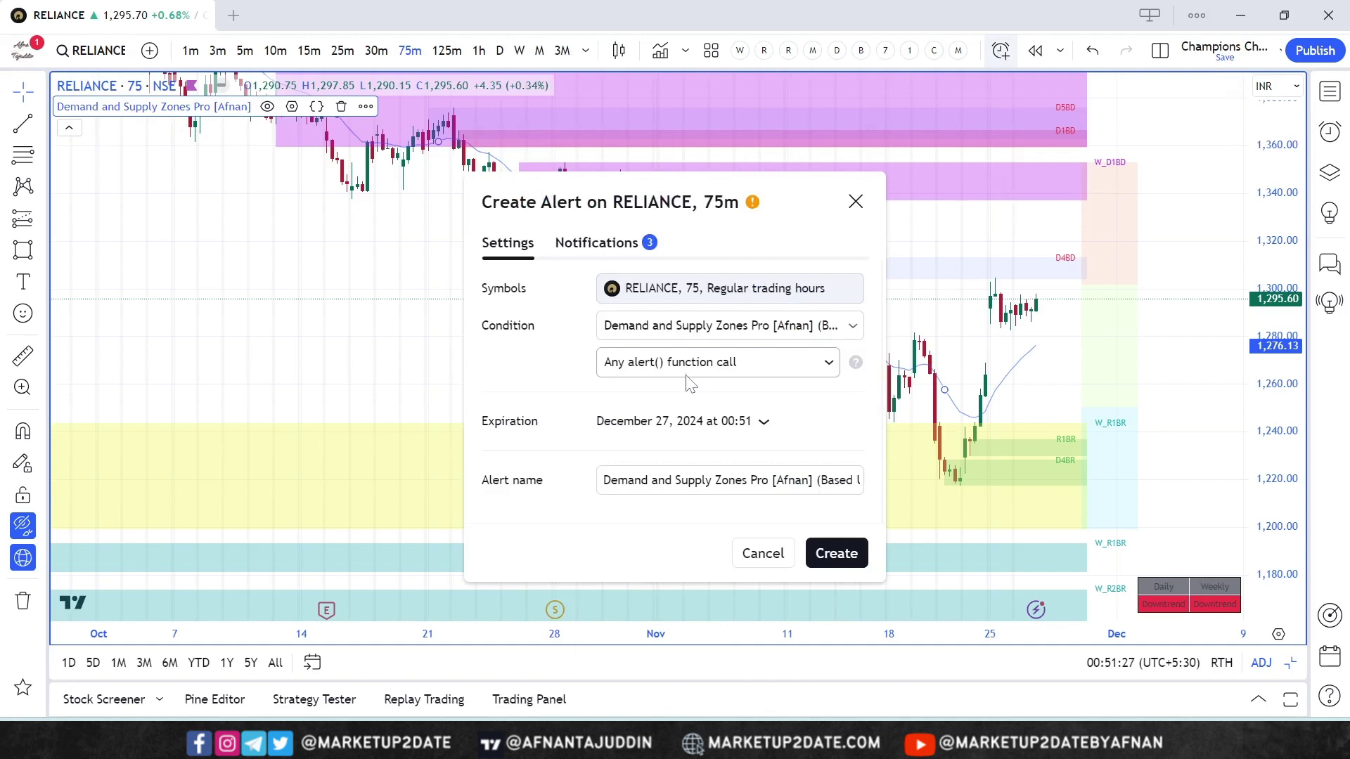
pyautogui.click(610, 422)
pyautogui.click(566, 494)
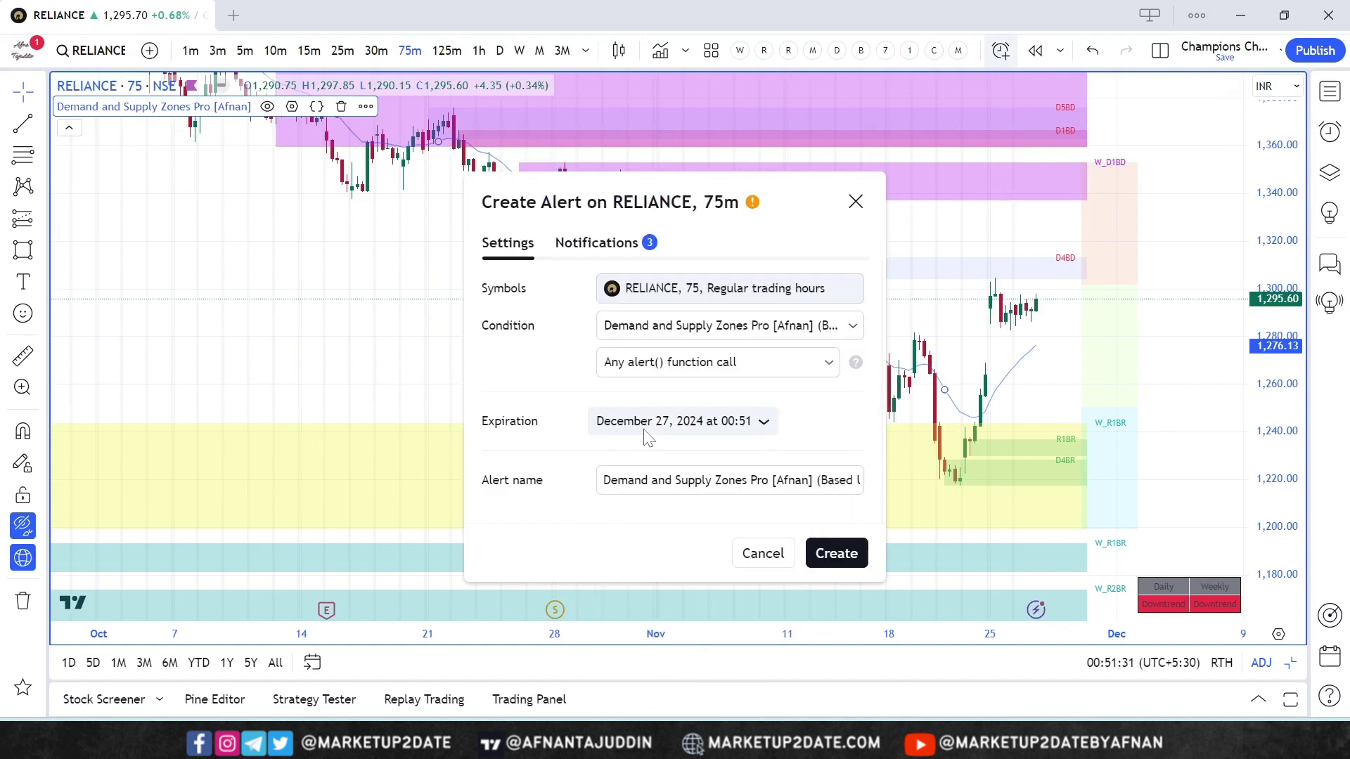
pyautogui.click(835, 553)
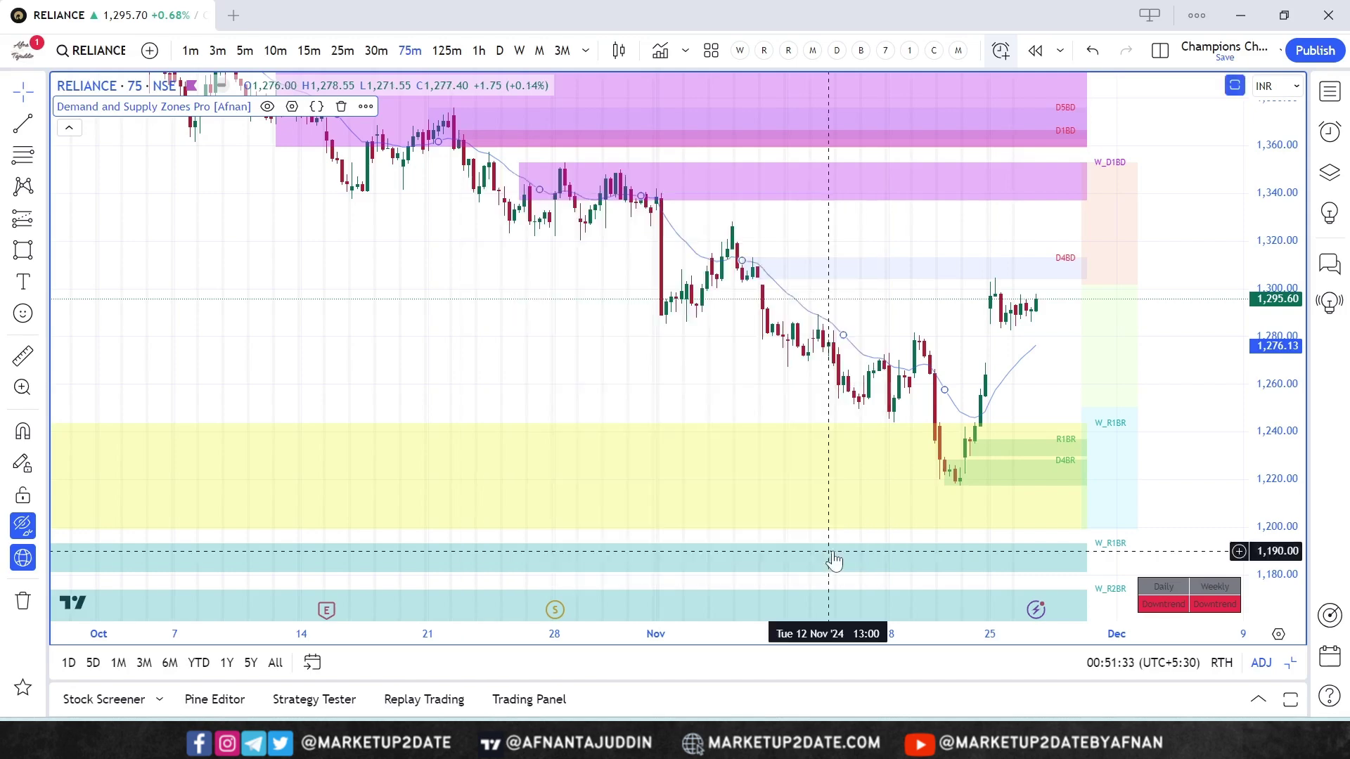
# Step: Show the Alerts panel listing the 390 existing alerts beside the chart
pyautogui.click(1334, 134)
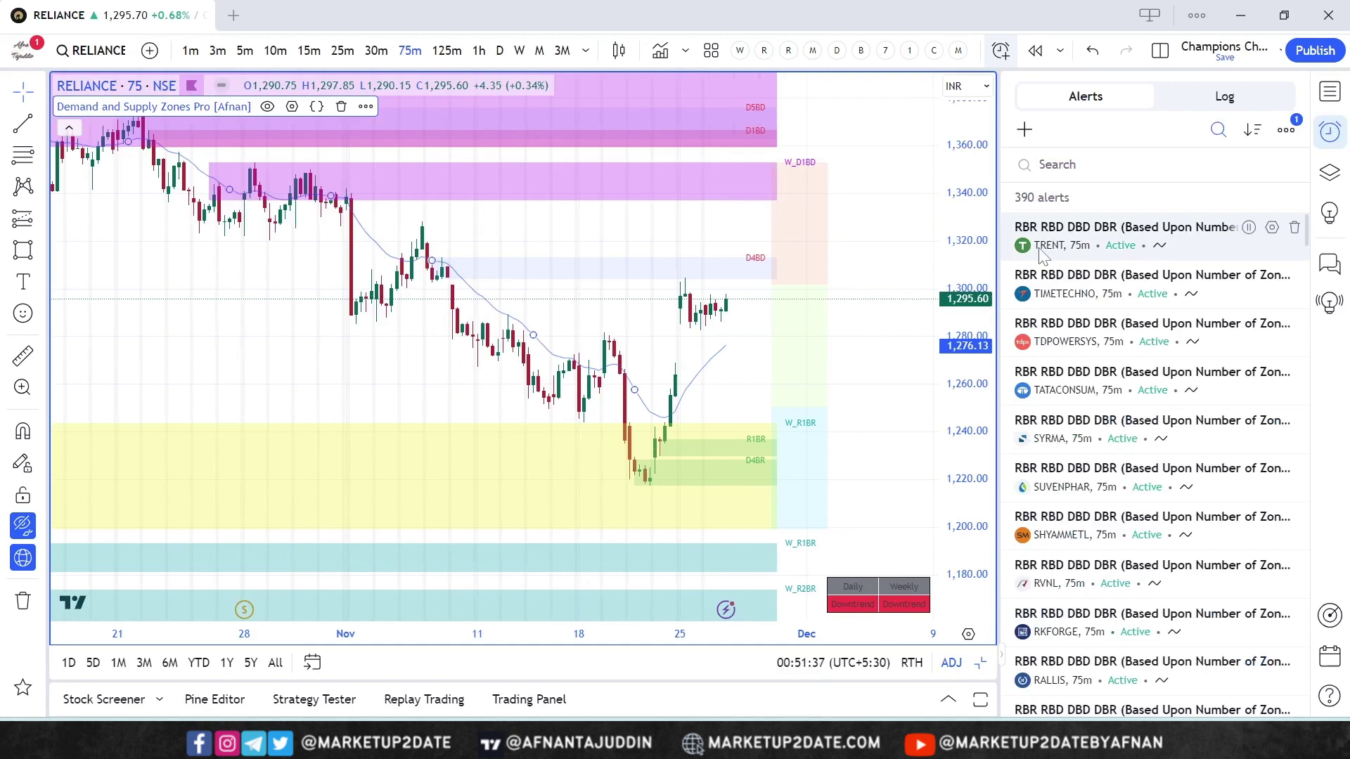
pyautogui.moveTo(1042, 254)
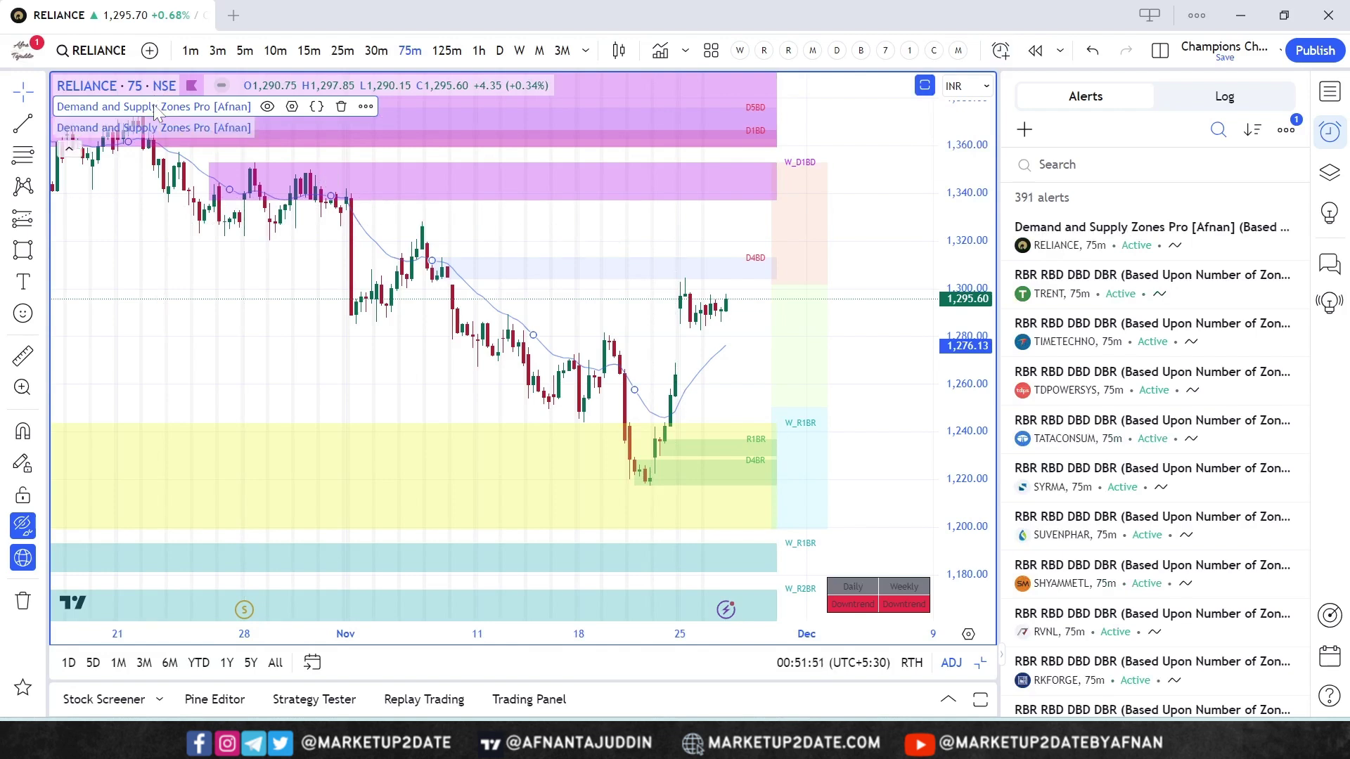
# Step: Paste a duplicate Demand and Supply Zones Pro, reset its inputs to Defaults, and apply with Ok
pyautogui.hotkey('ctrl', 'v')
pyautogui.click(292, 128)
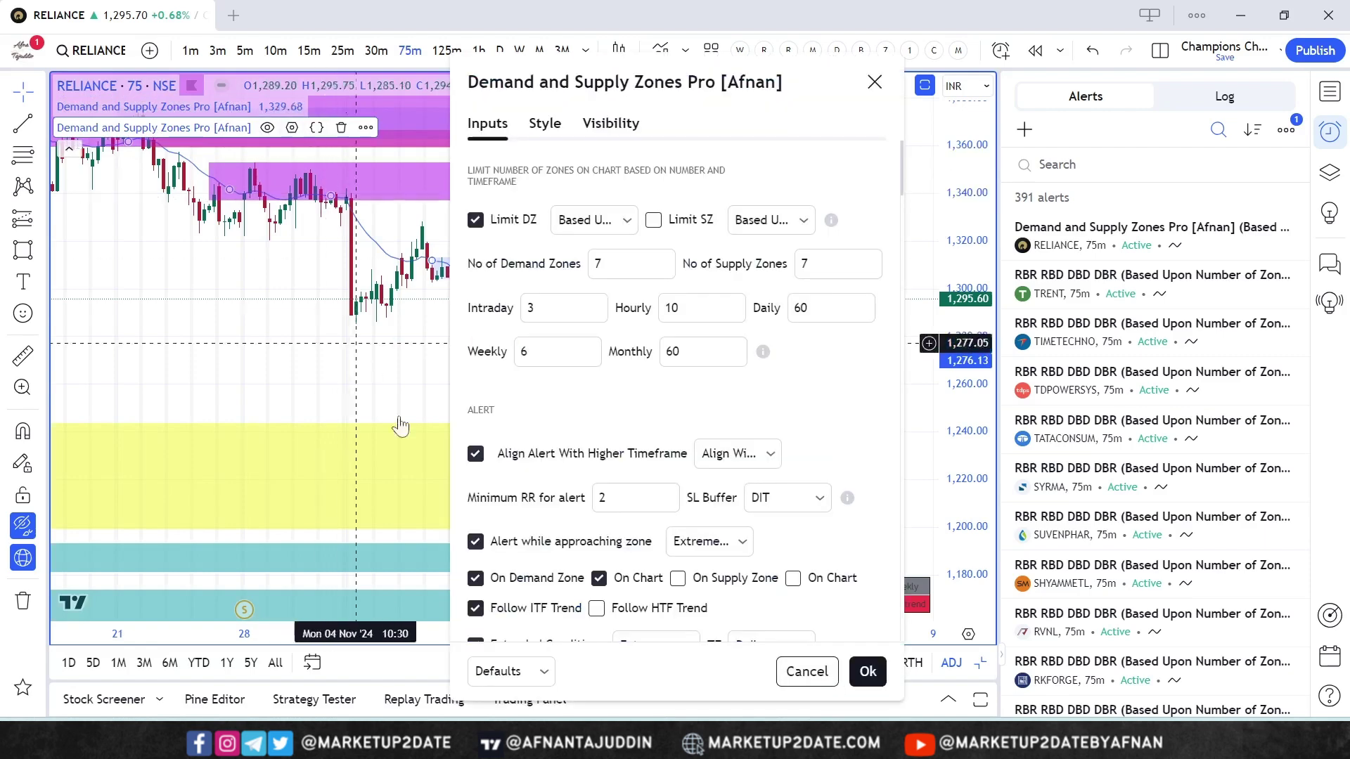
pyautogui.click(492, 670)
pyautogui.click(516, 668)
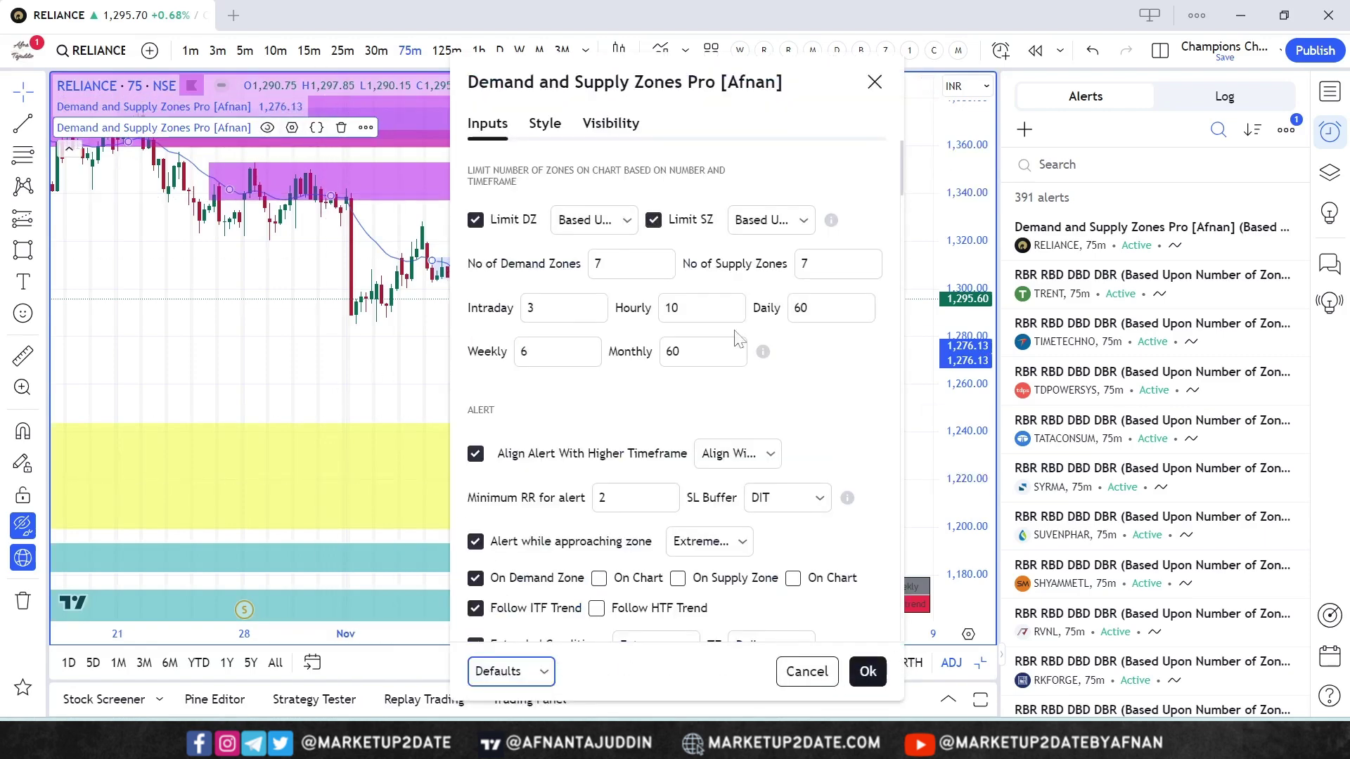
pyautogui.scroll(-10, 775, 473)
pyautogui.scroll(-15, 776, 473)
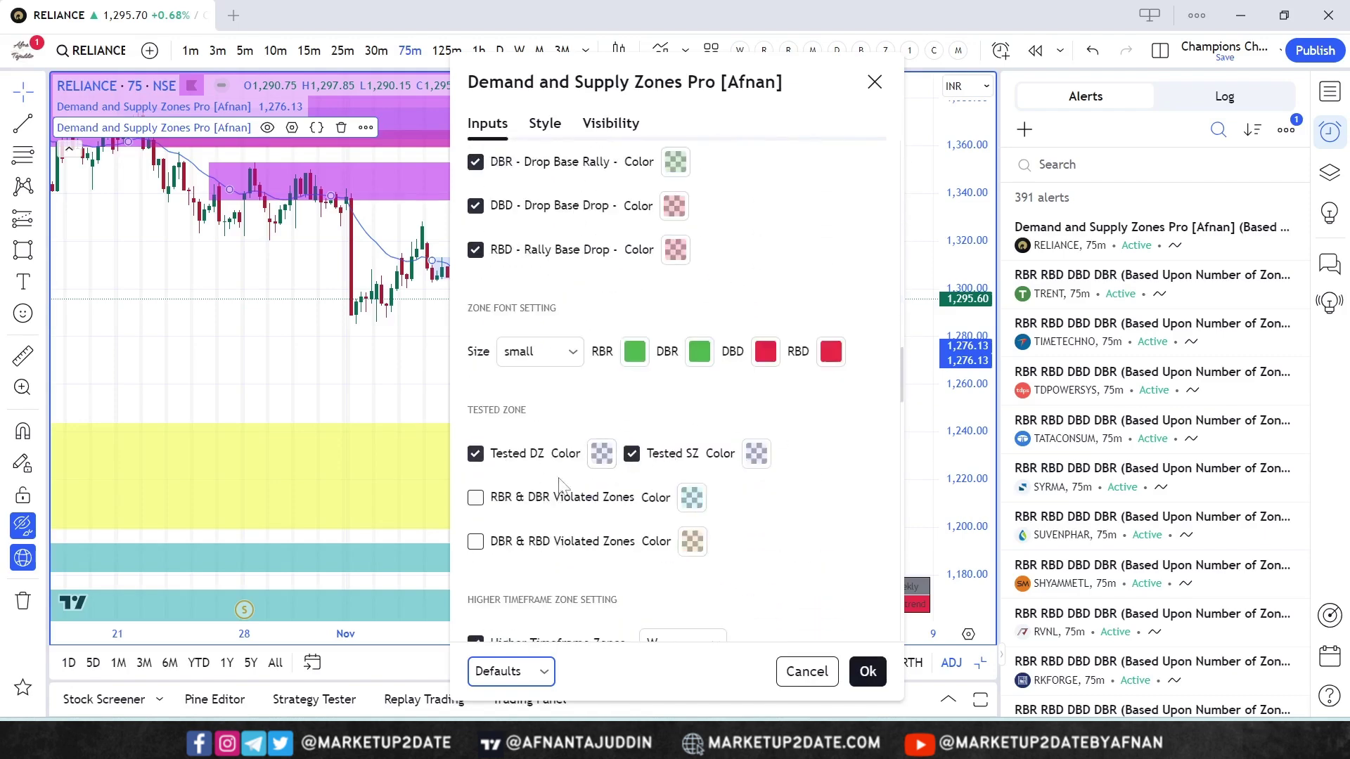
pyautogui.click(867, 672)
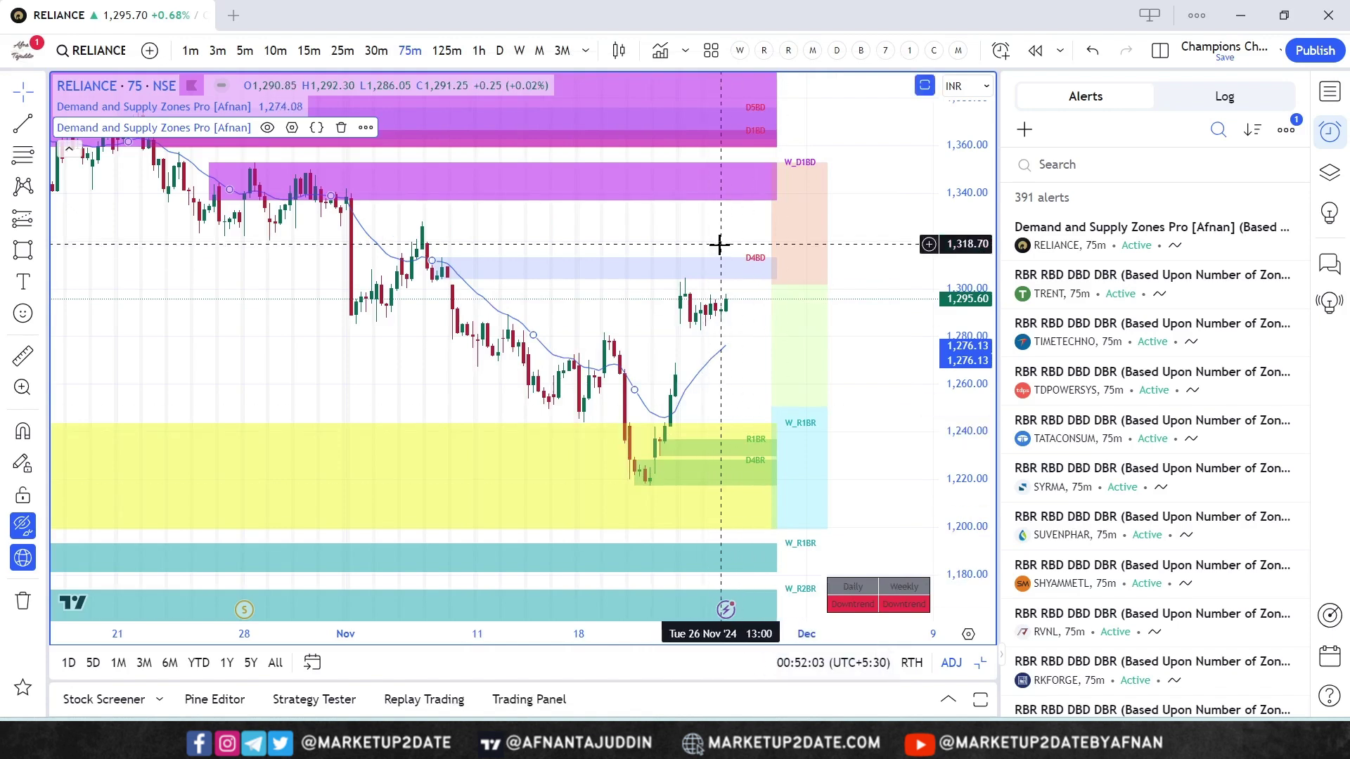
pyautogui.scroll(-1, 719, 244)
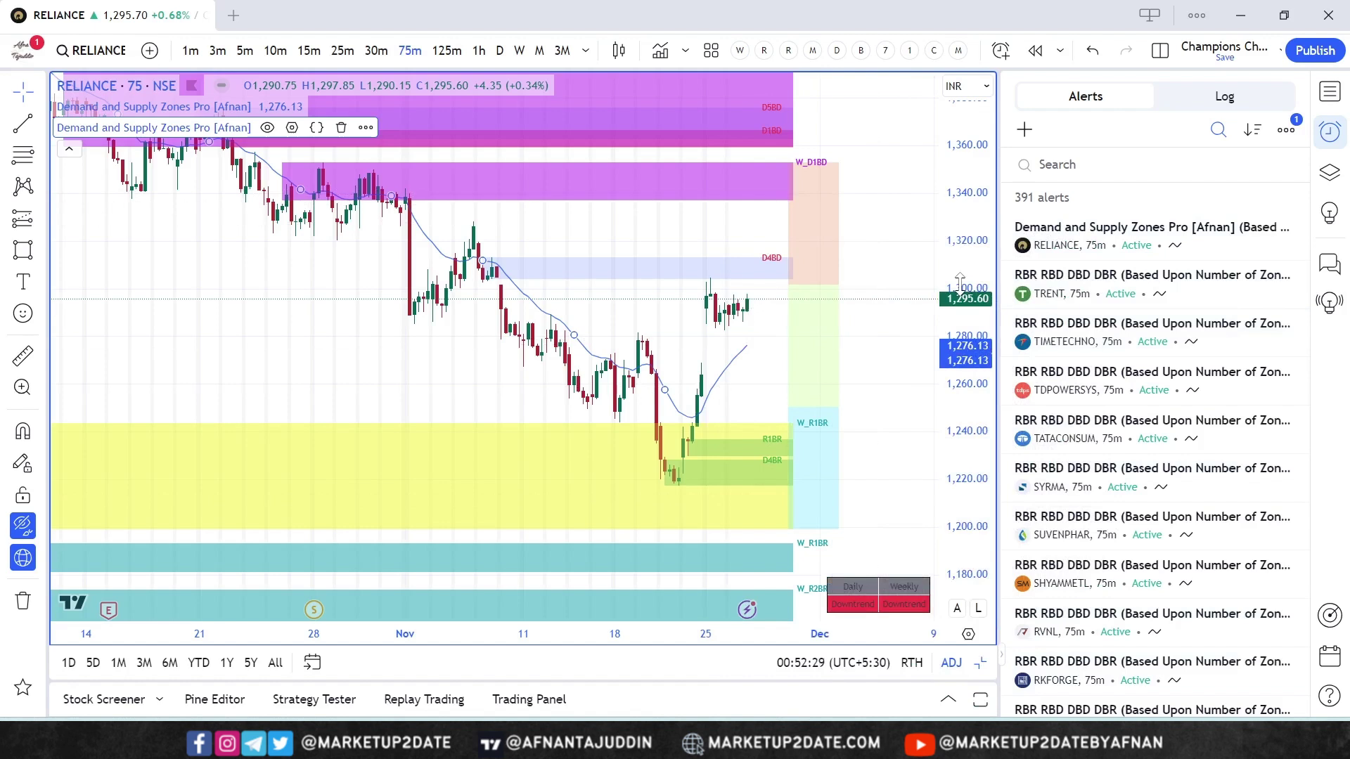
# Step: Open the OBEROIRLTY 75m chart from its entry in the alert Log, then close the alerts panel
pyautogui.click(1226, 104)
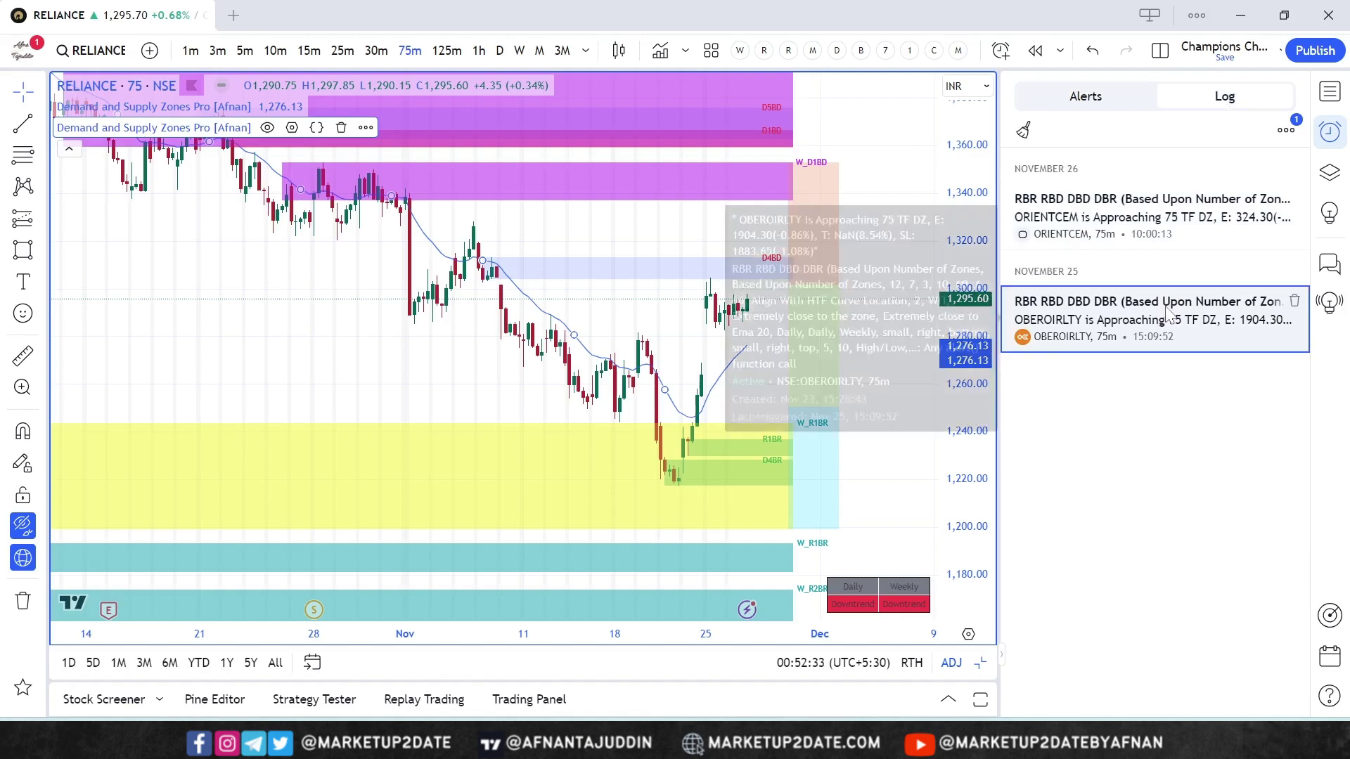
pyautogui.click(1165, 335)
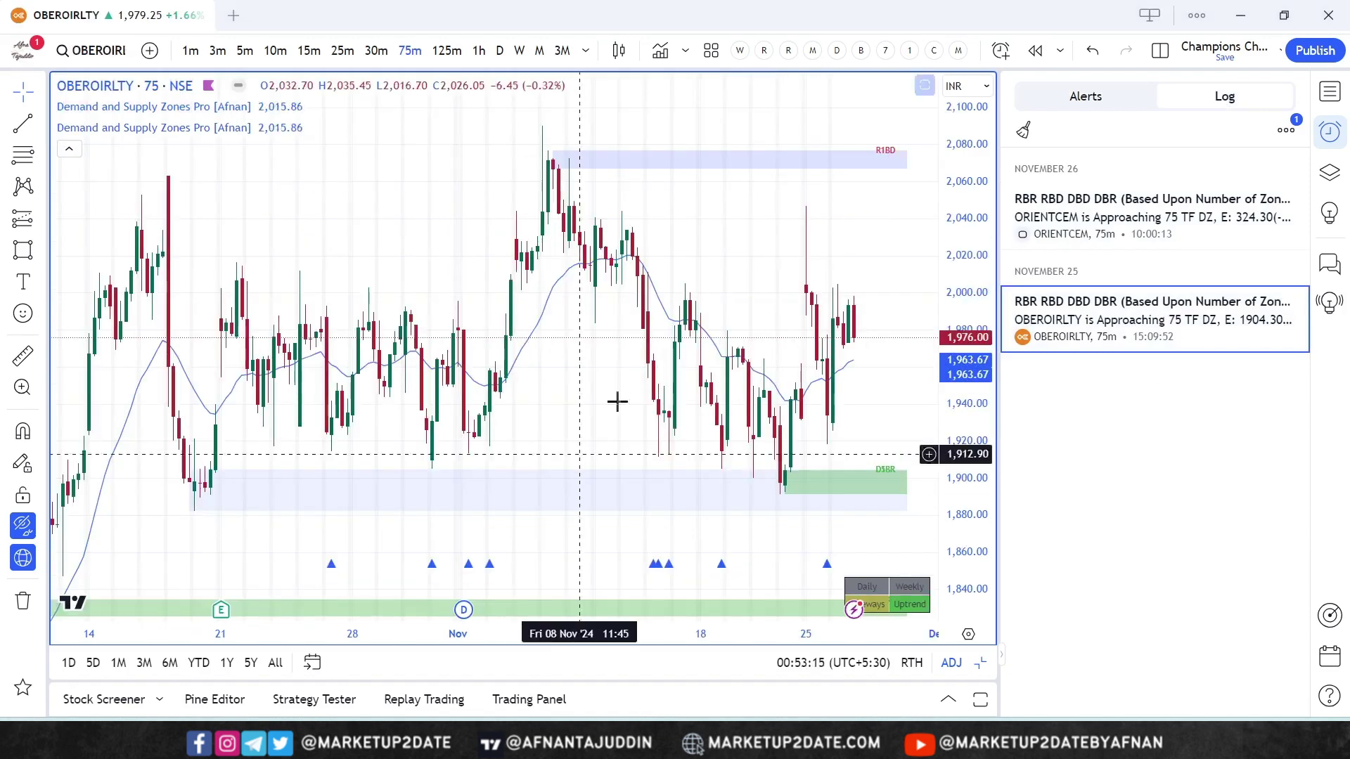
pyautogui.scroll(1, 849, 534)
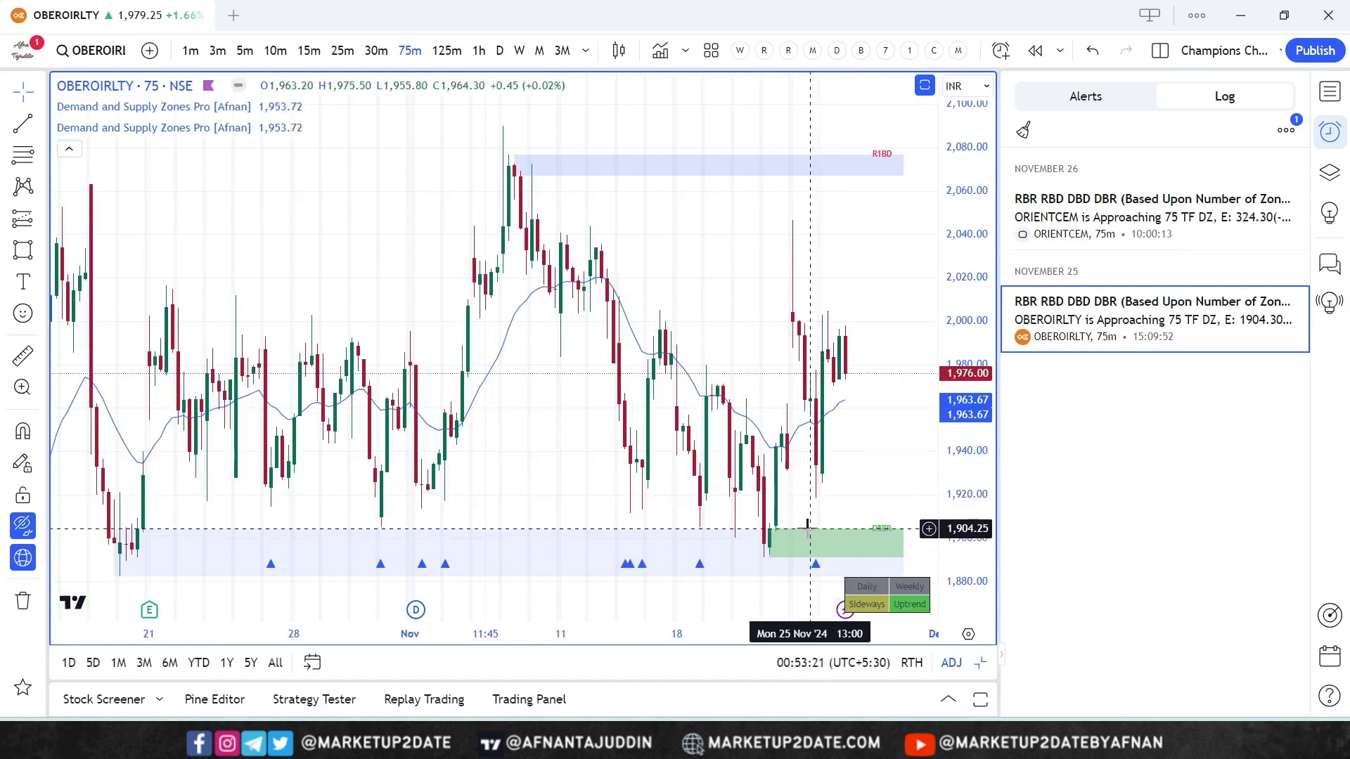
pyautogui.scroll(-2, 859, 341)
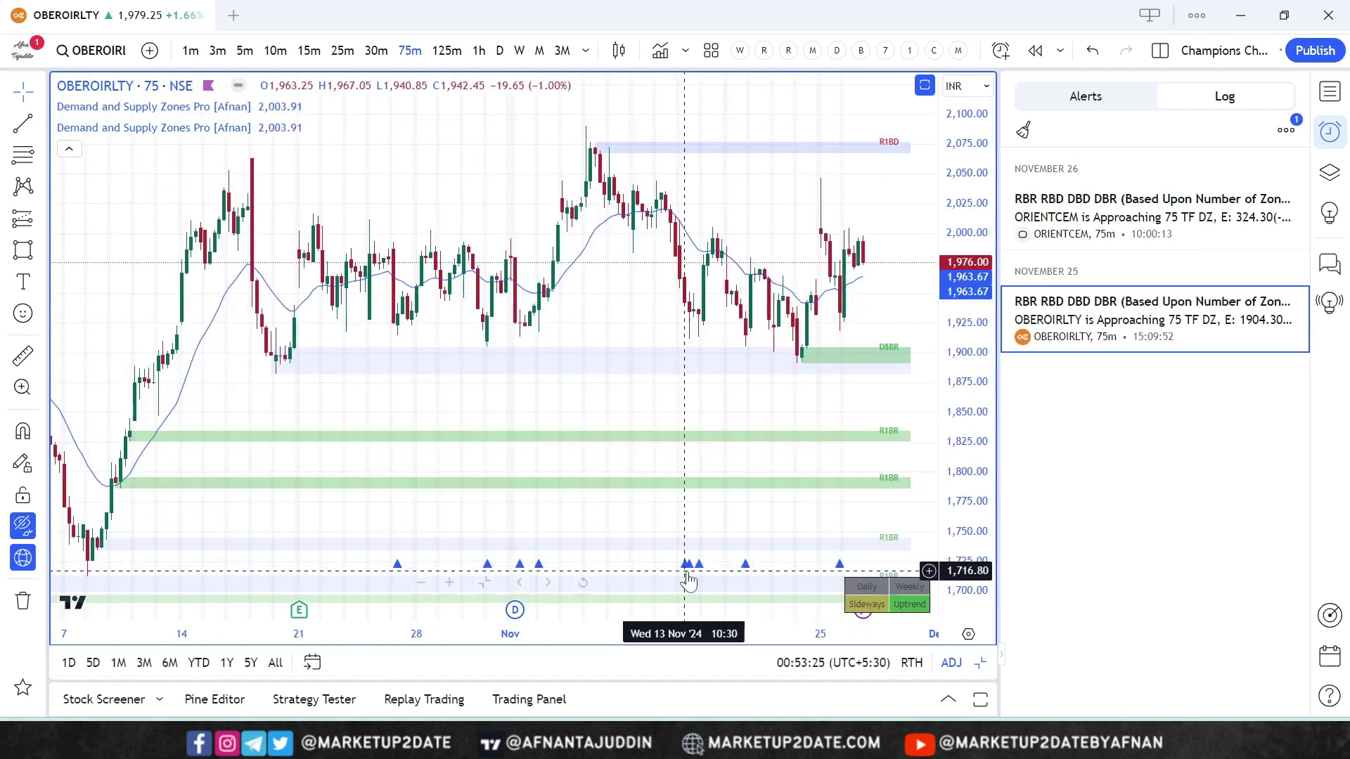
pyautogui.moveTo(441, 573)
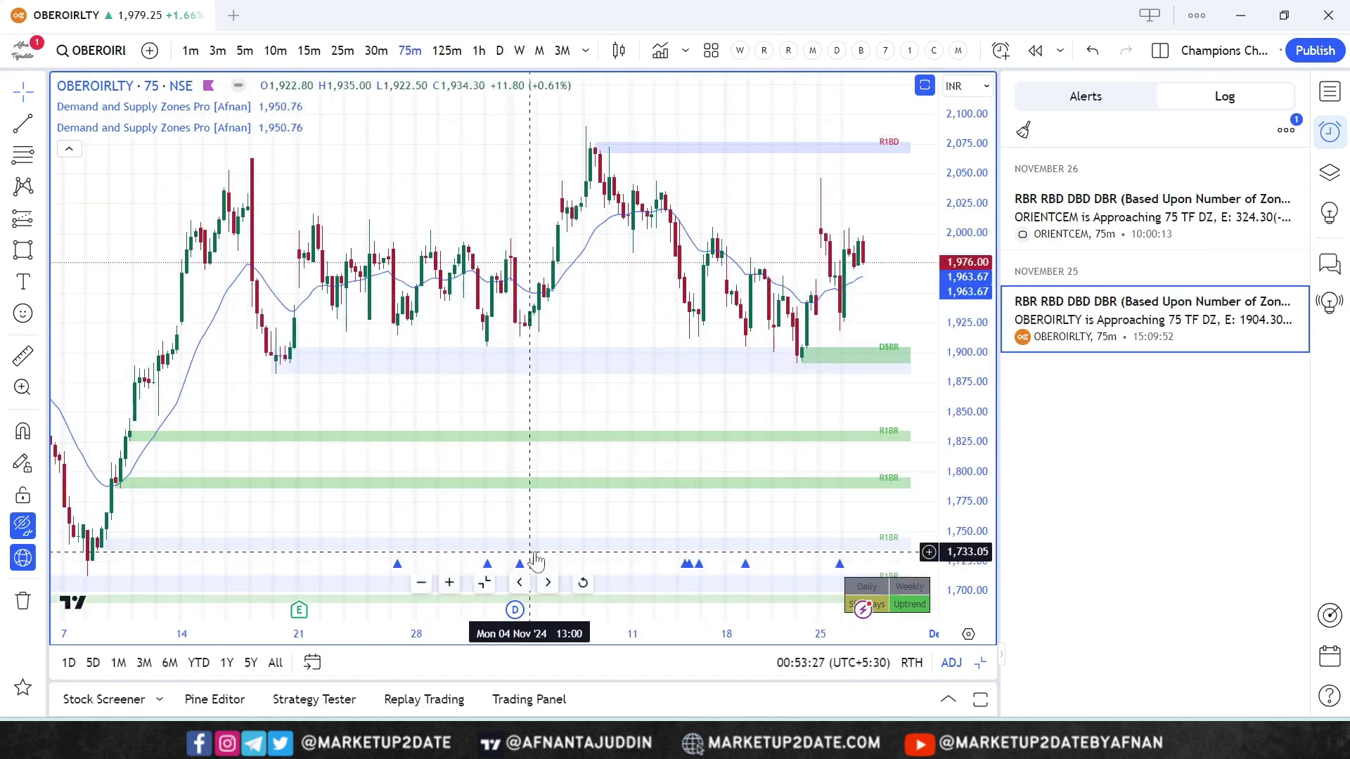
pyautogui.scroll(1, 858, 246)
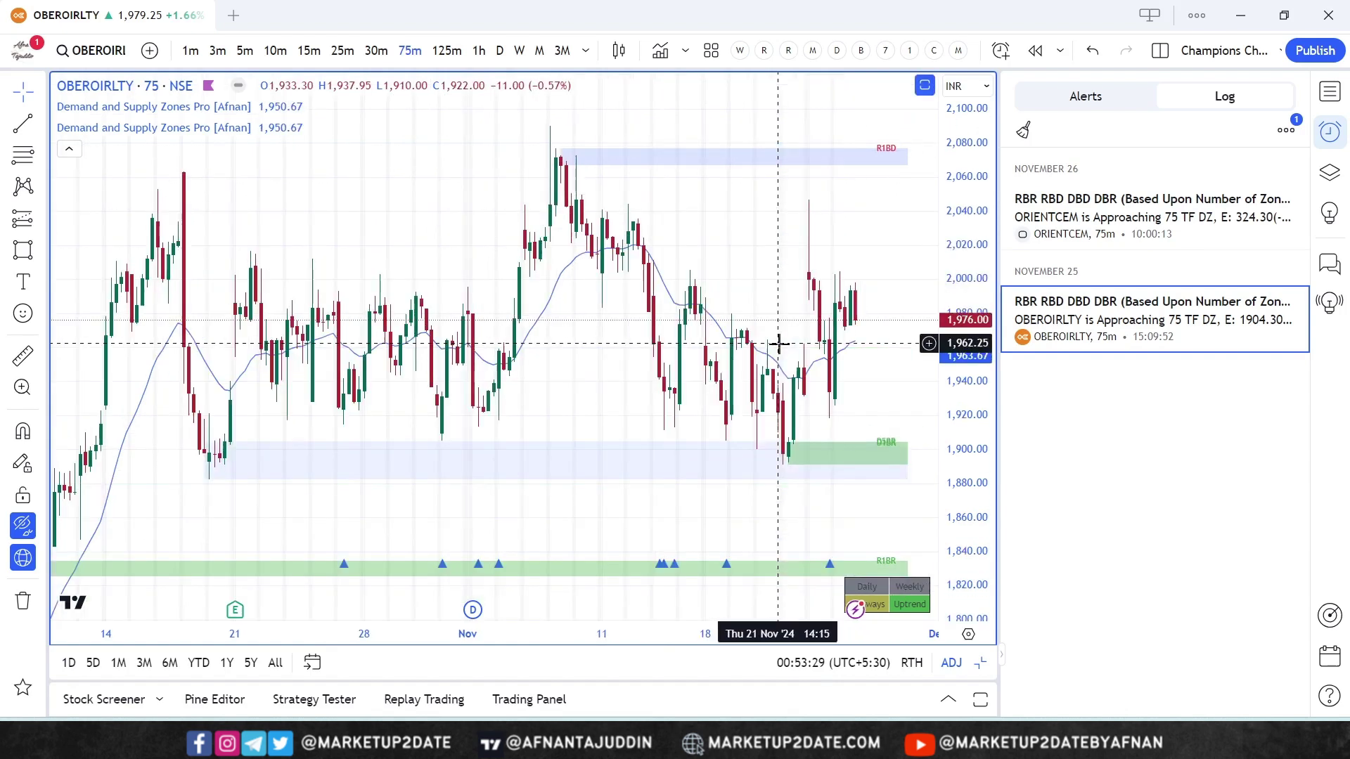
pyautogui.click(1329, 133)
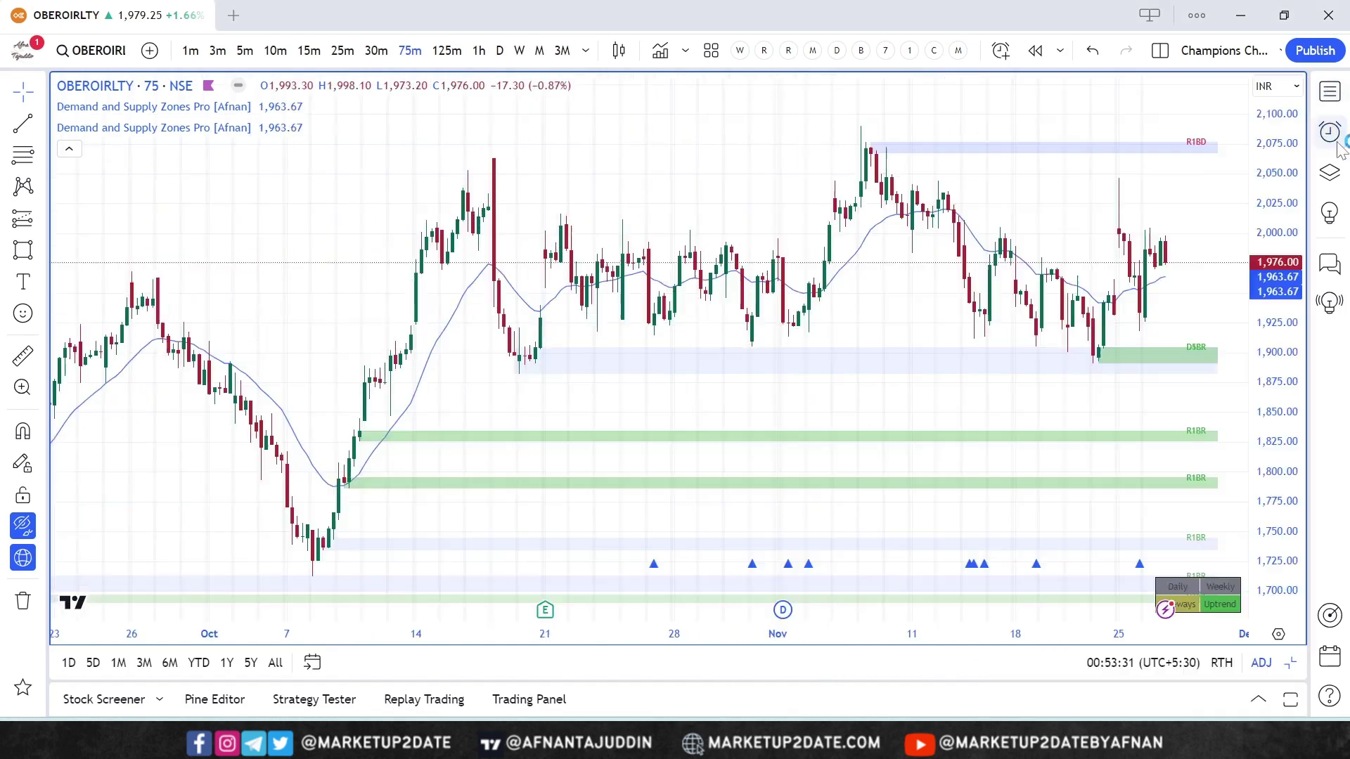
pyautogui.scroll(2, 913, 322)
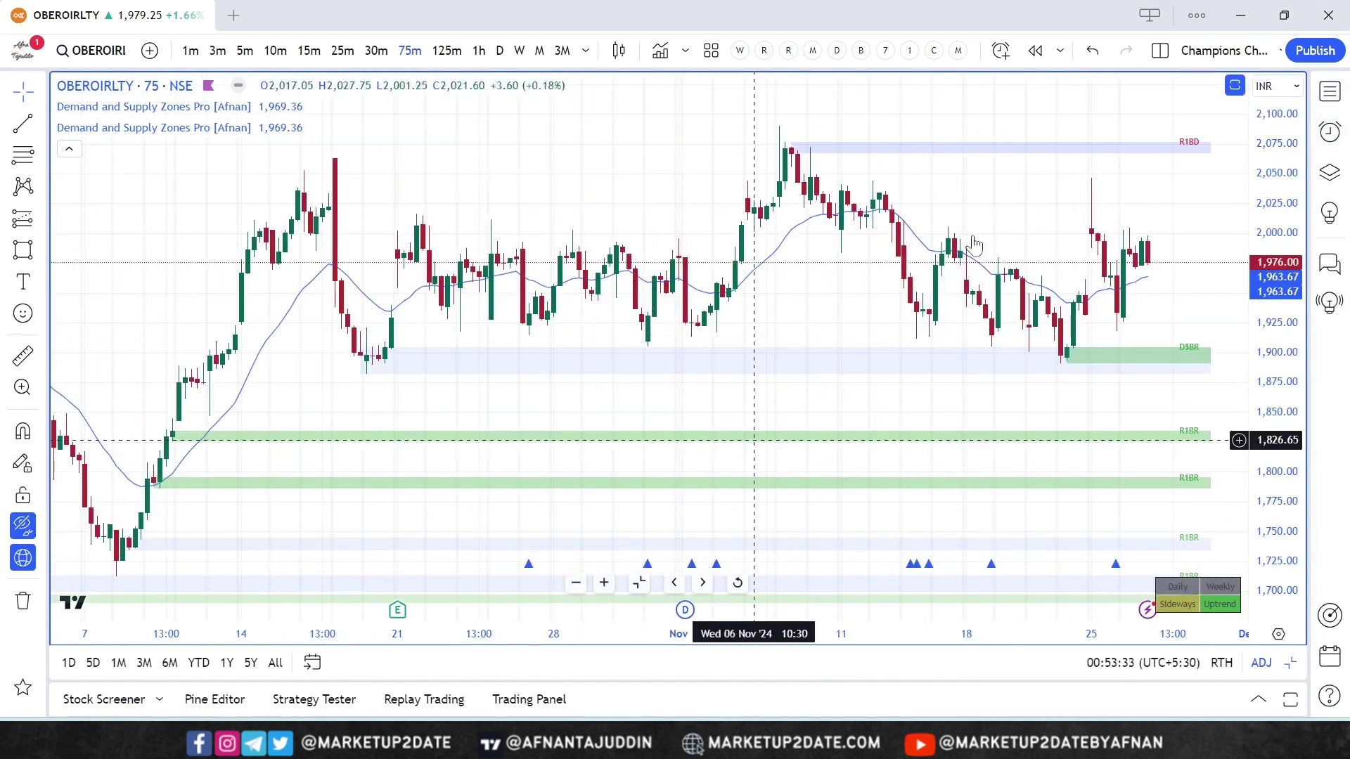
# Step: Start a bar replay on OBEROIRLTY 75m from the 31 Oct 09:15 bar
pyautogui.click(1035, 50)
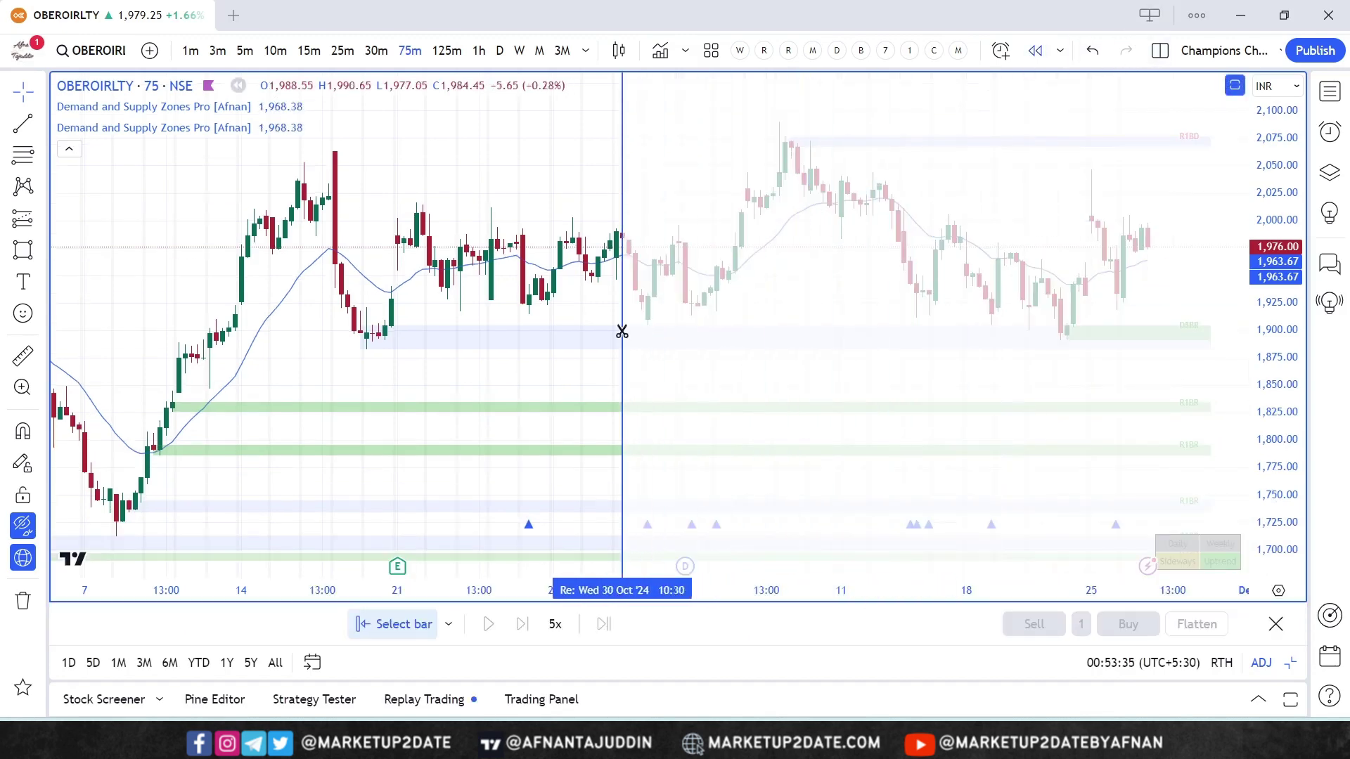
pyautogui.click(646, 331)
pyautogui.scroll(2, 904, 392)
pyautogui.moveTo(904, 392); pyautogui.dragTo(545, 386)
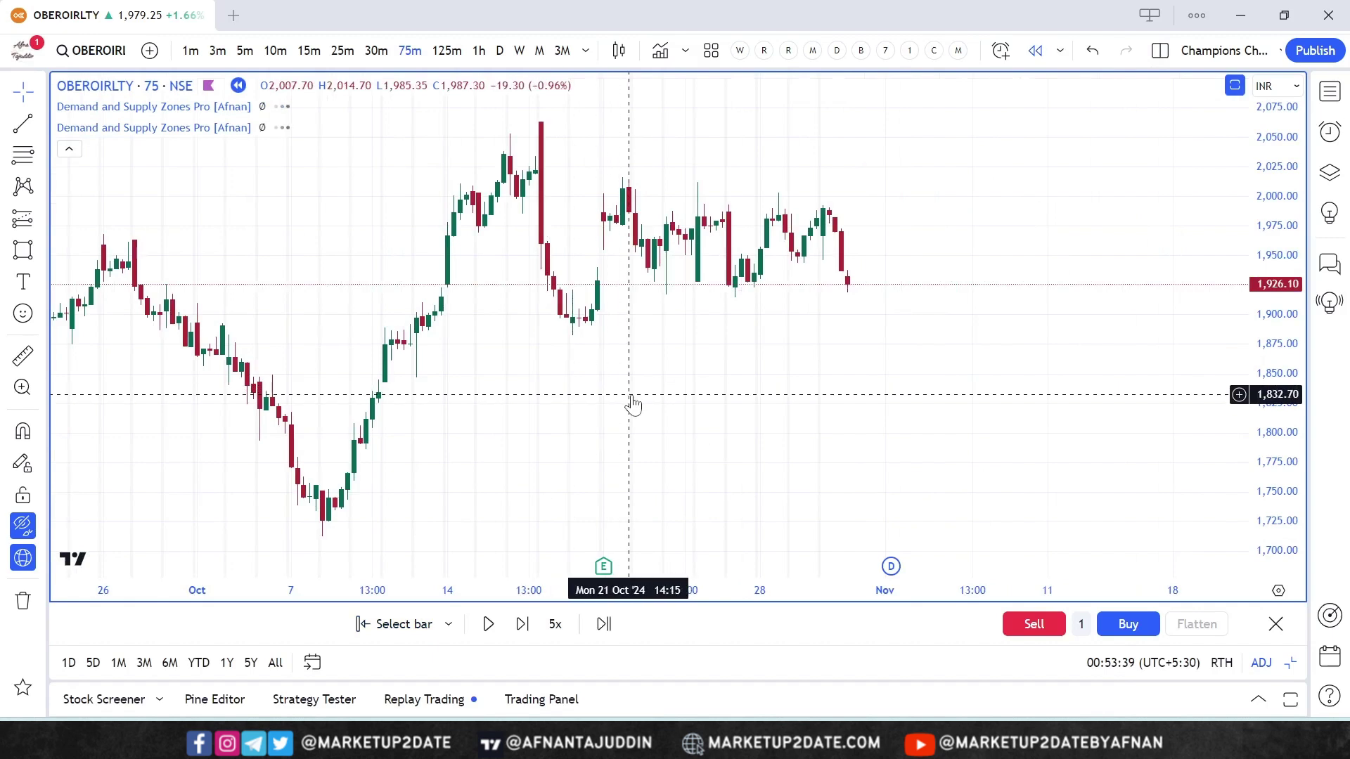
pyautogui.scroll(2, 633, 402)
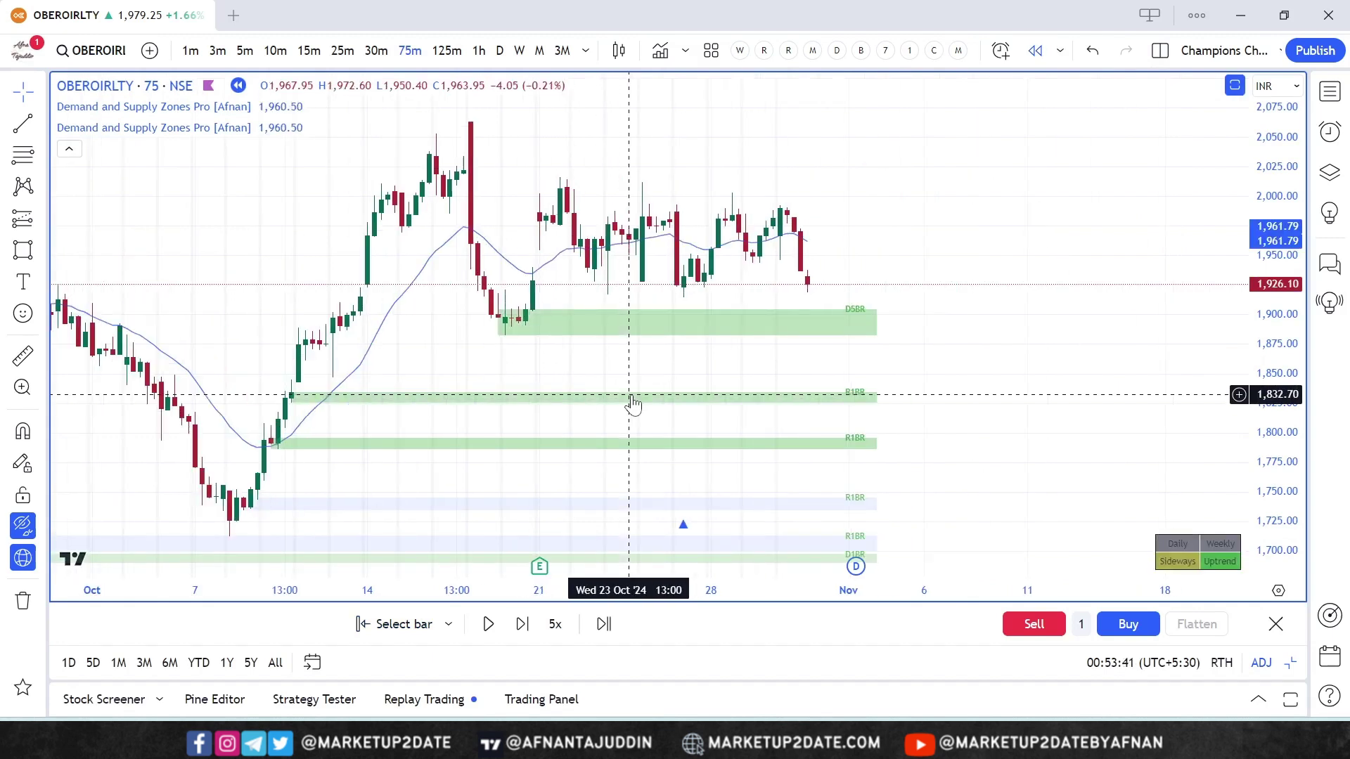
# Step: Step the replay forward bar by bar into mid-November, past the dip toward 1,900
pyautogui.click(529, 622)
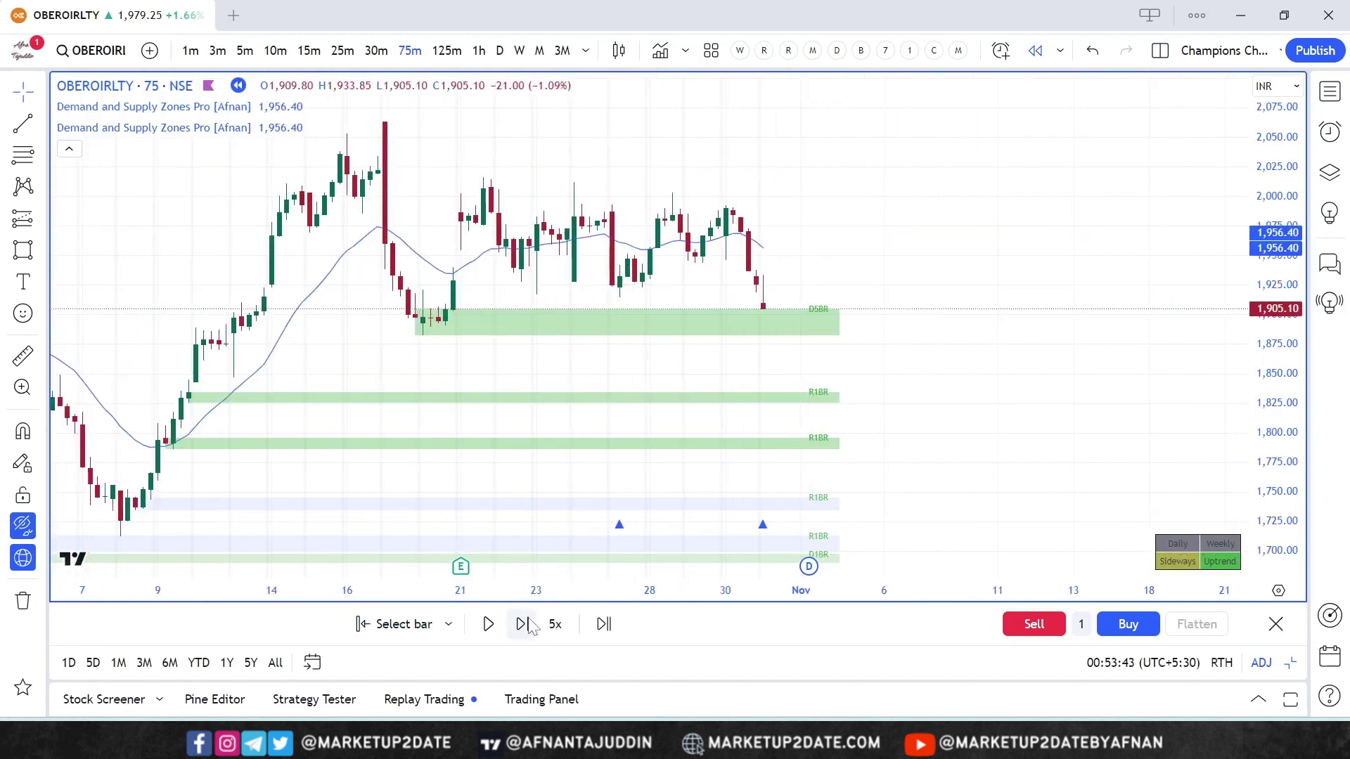
pyautogui.click(523, 624)
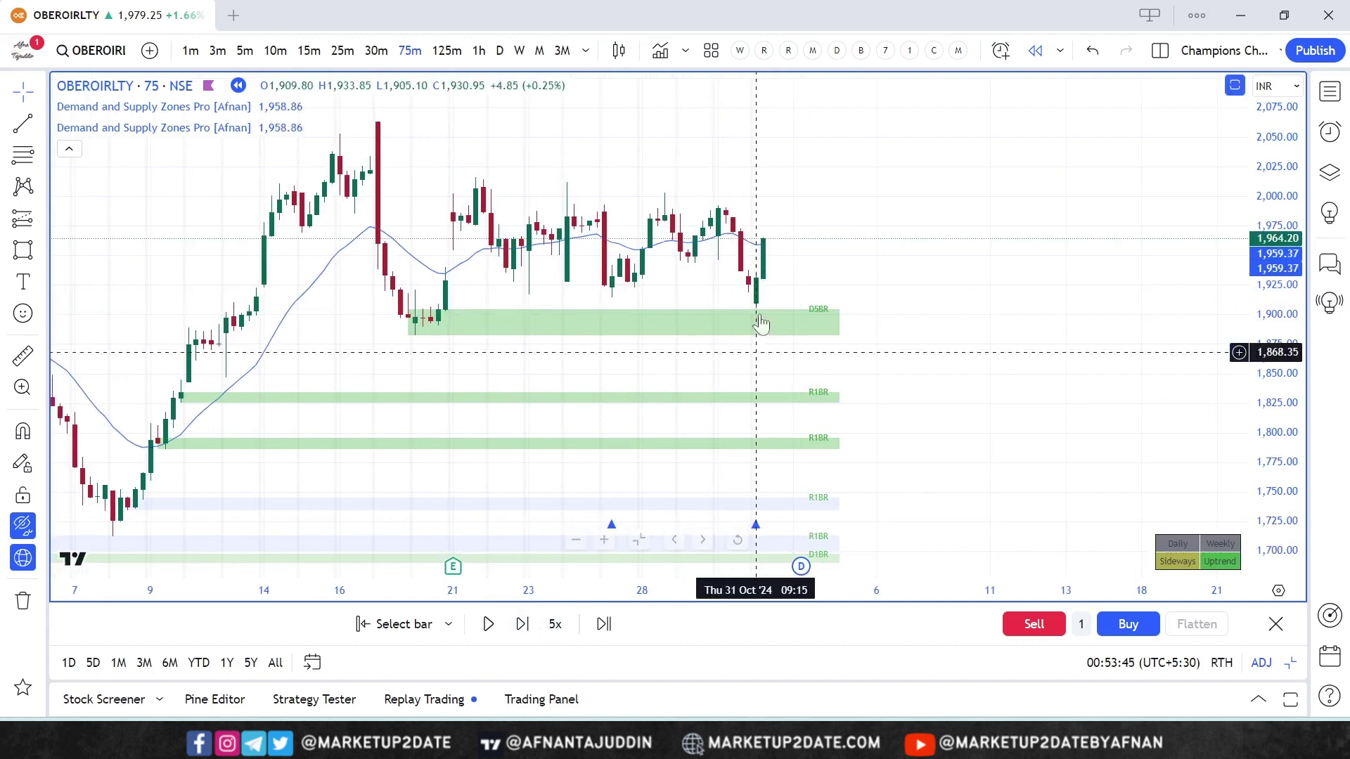
pyautogui.click(522, 625)
pyautogui.click(523, 624)
pyautogui.click(522, 624)
pyautogui.click(523, 624)
pyautogui.click(523, 624)
pyautogui.click(524, 632)
pyautogui.click(523, 633)
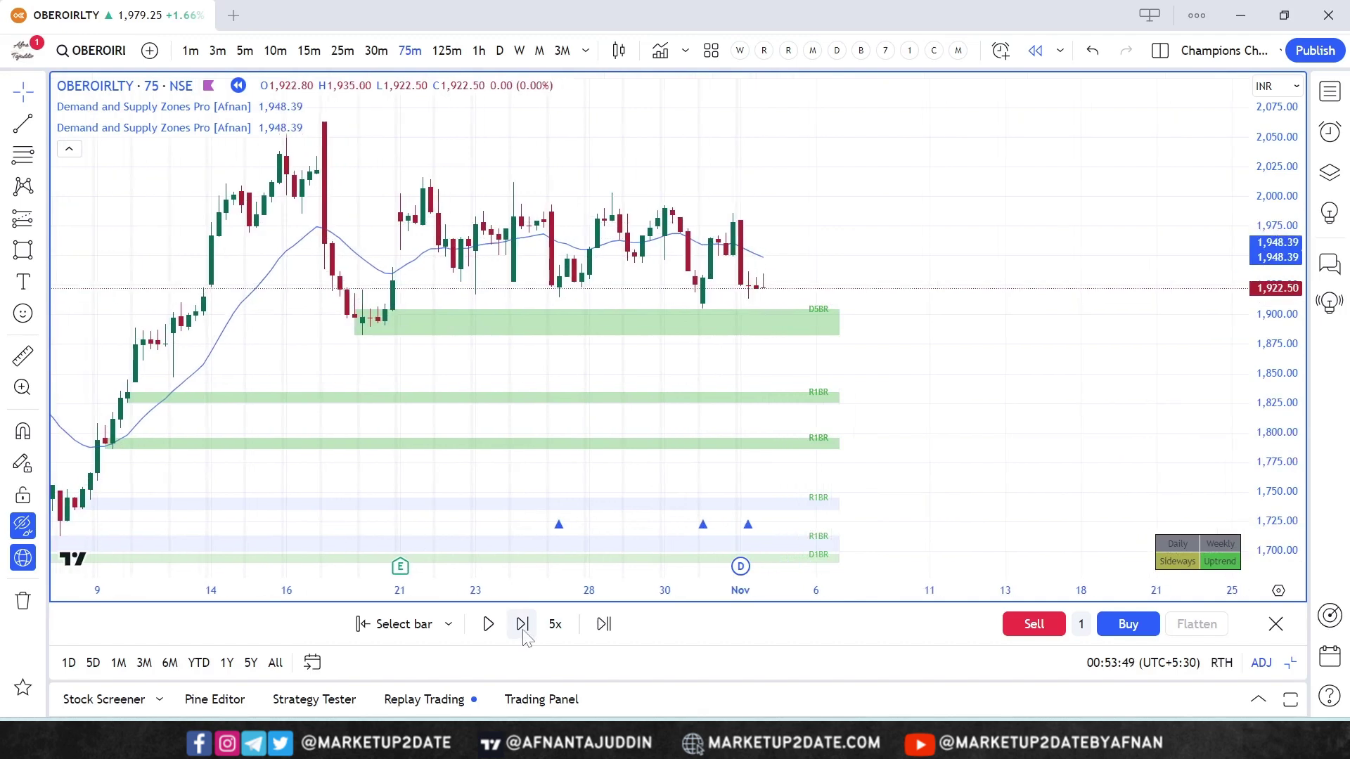
pyautogui.click(524, 632)
pyautogui.click(523, 632)
pyautogui.click(524, 633)
pyautogui.click(524, 632)
pyautogui.click(524, 632)
pyautogui.click(524, 633)
pyautogui.click(522, 624)
pyautogui.click(522, 624)
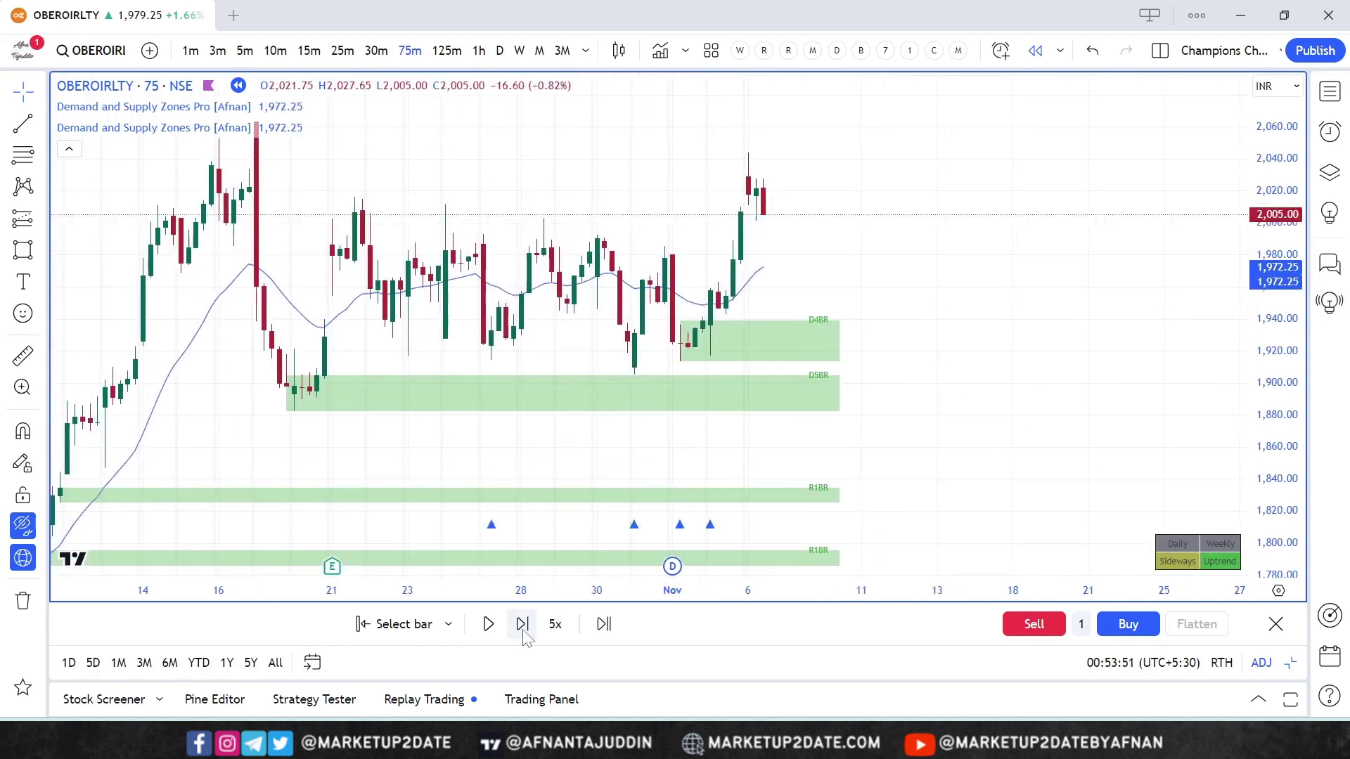
pyautogui.click(522, 624)
pyautogui.click(523, 625)
pyautogui.click(523, 624)
pyautogui.click(523, 624)
pyautogui.click(522, 624)
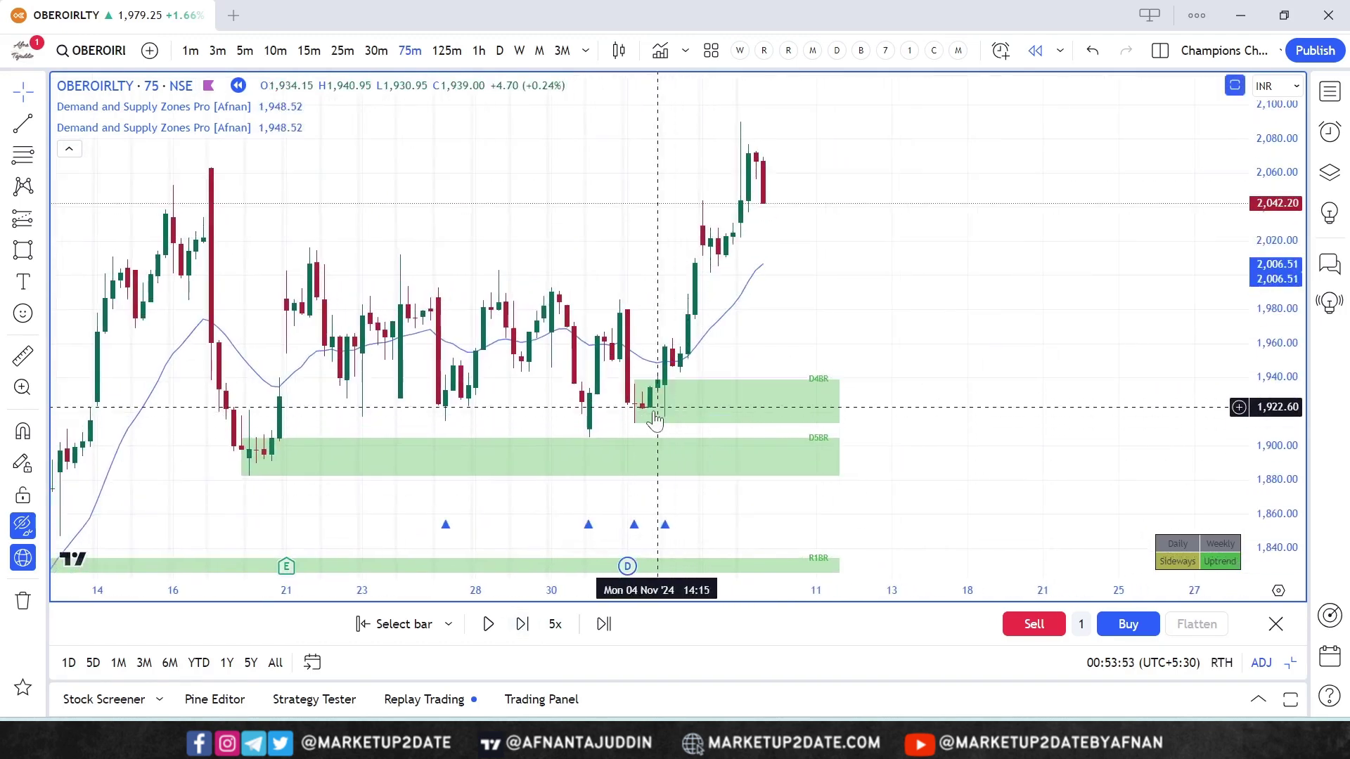
pyautogui.click(522, 624)
pyautogui.click(523, 625)
pyautogui.click(522, 624)
pyautogui.click(522, 624)
pyautogui.click(522, 624)
pyautogui.click(522, 625)
pyautogui.click(523, 624)
pyautogui.click(522, 624)
pyautogui.click(522, 624)
pyautogui.click(522, 624)
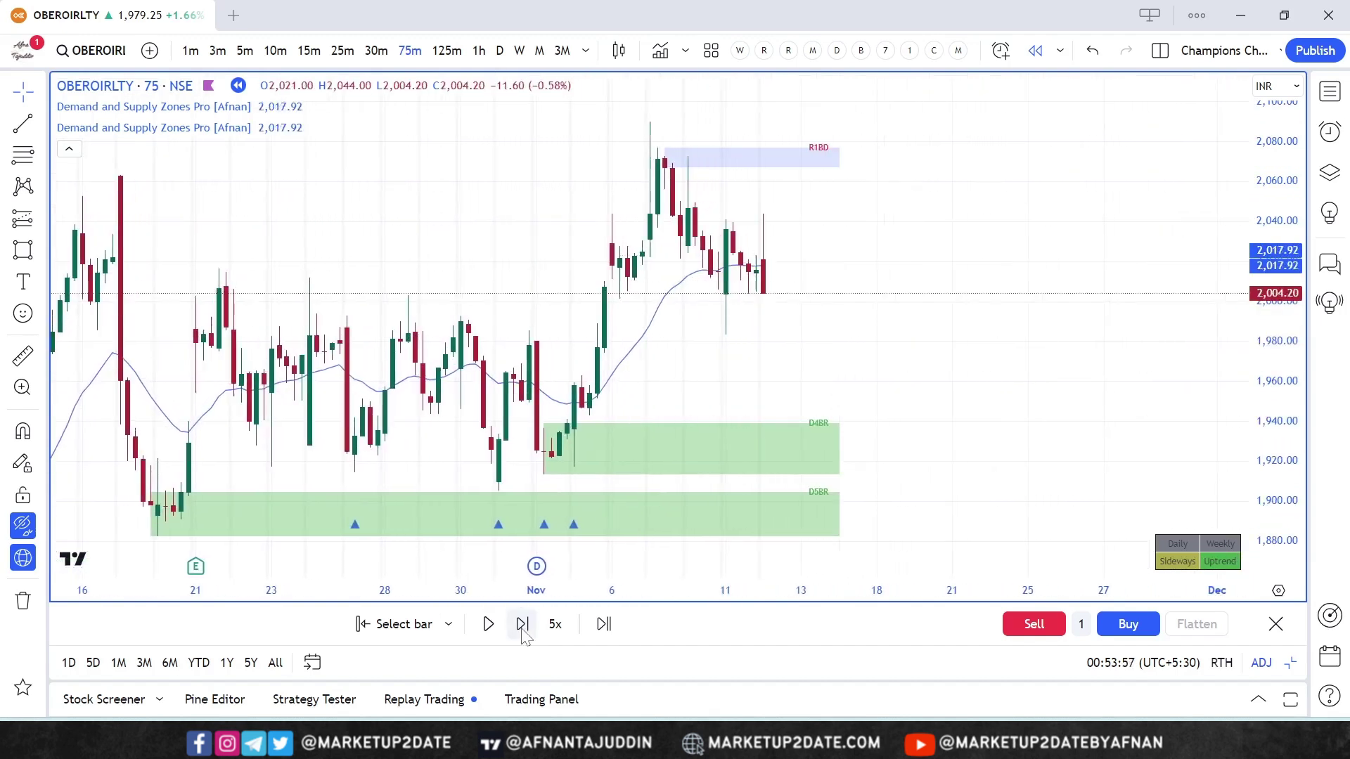
pyautogui.click(522, 624)
pyautogui.click(523, 624)
pyautogui.click(522, 624)
pyautogui.click(523, 624)
pyautogui.click(522, 624)
pyautogui.click(522, 624)
pyautogui.click(522, 624)
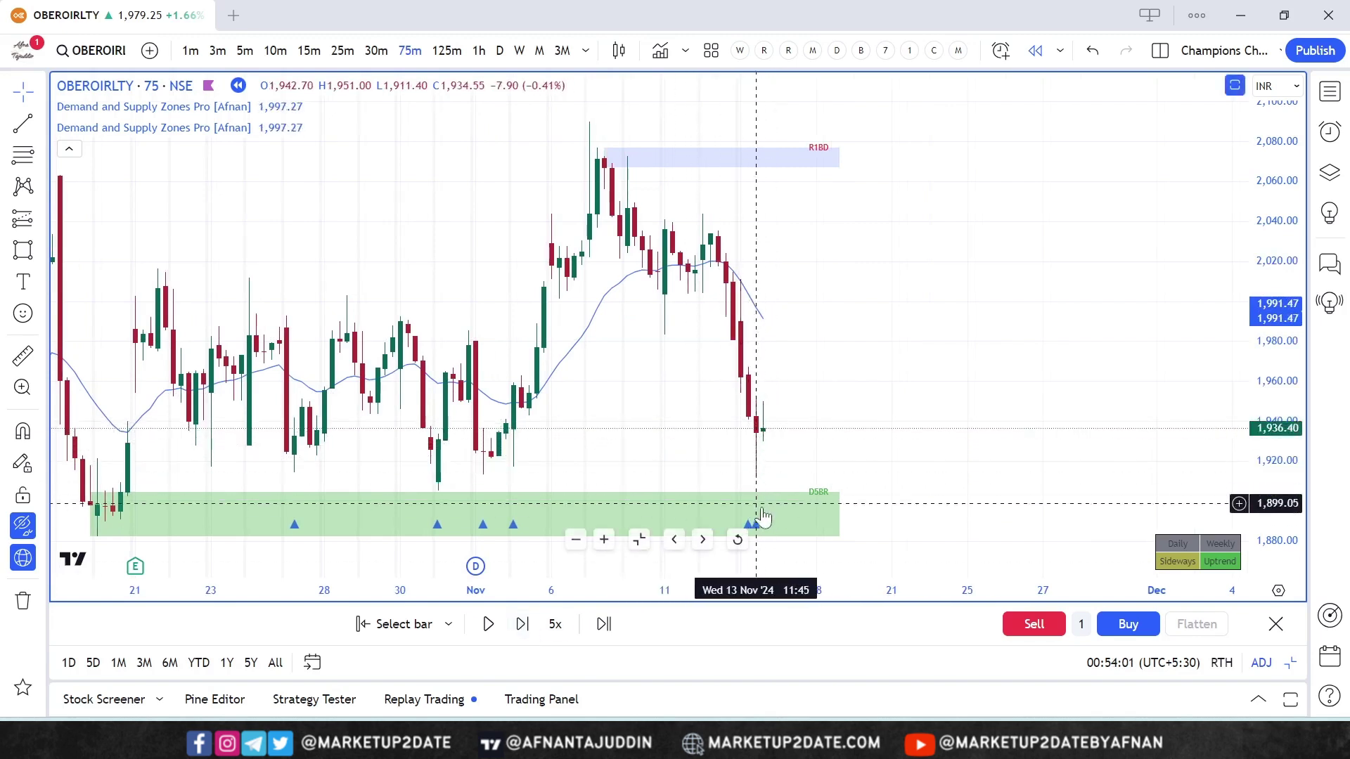
pyautogui.click(522, 624)
pyautogui.click(522, 624)
pyautogui.click(522, 624)
pyautogui.click(522, 625)
pyautogui.click(522, 624)
pyautogui.click(523, 624)
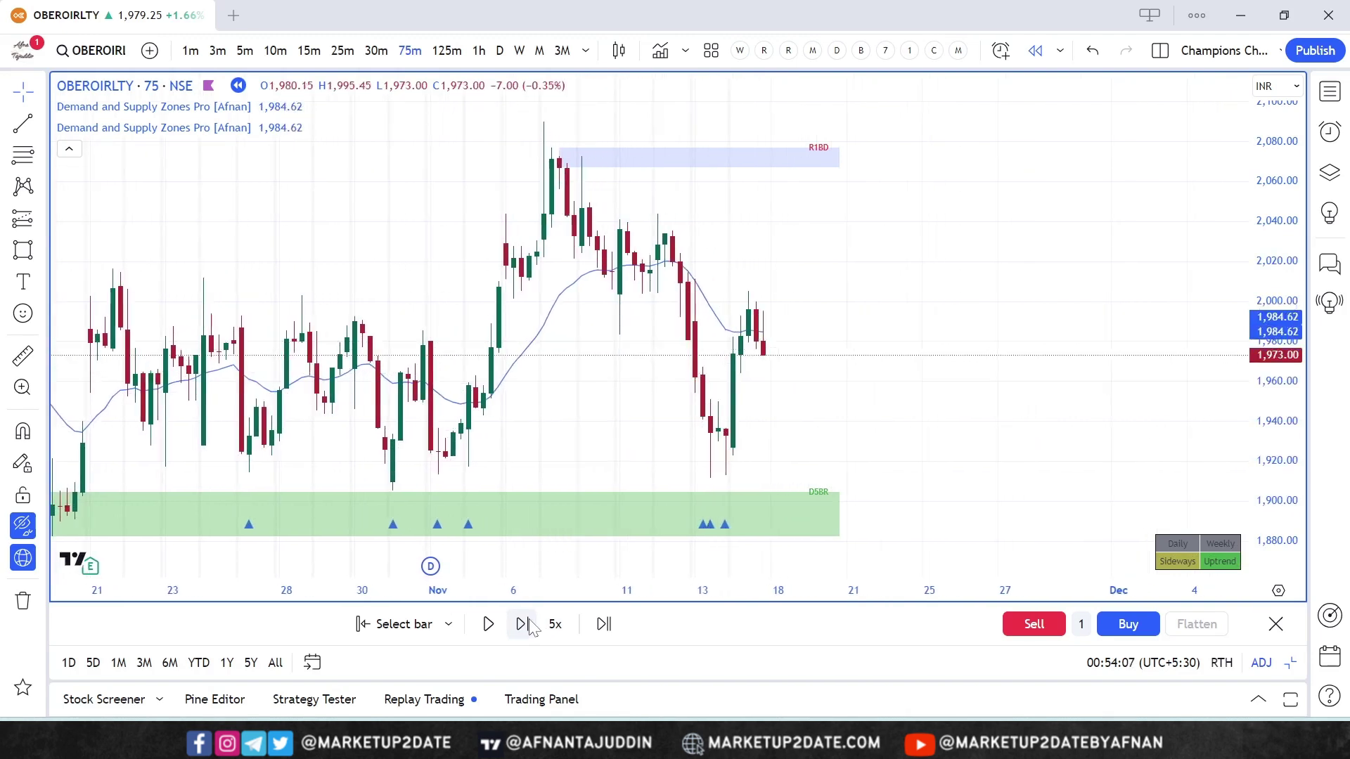
pyautogui.click(522, 624)
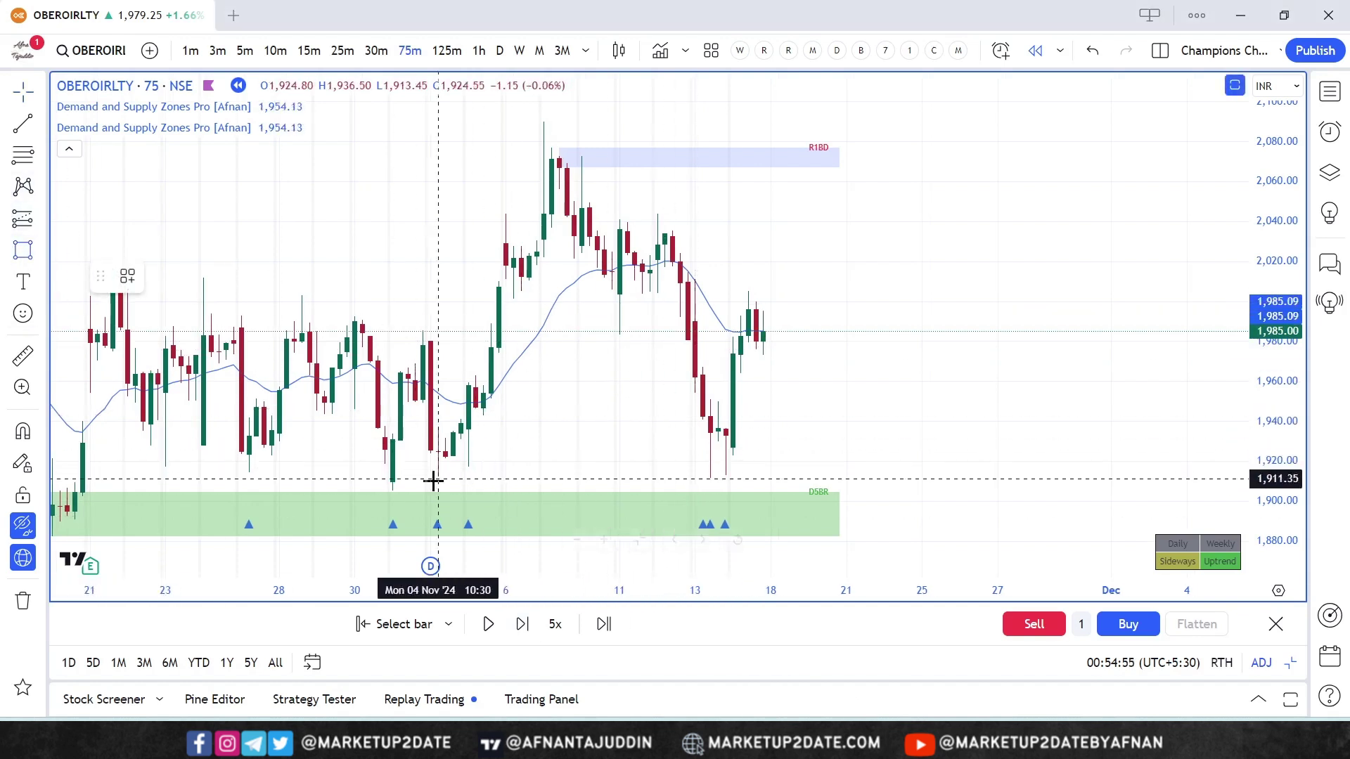
# Step: Box the 4–18 Nov retest area and place a long position entry at 1,938.65
pyautogui.moveTo(438, 477); pyautogui.dragTo(809, 423)
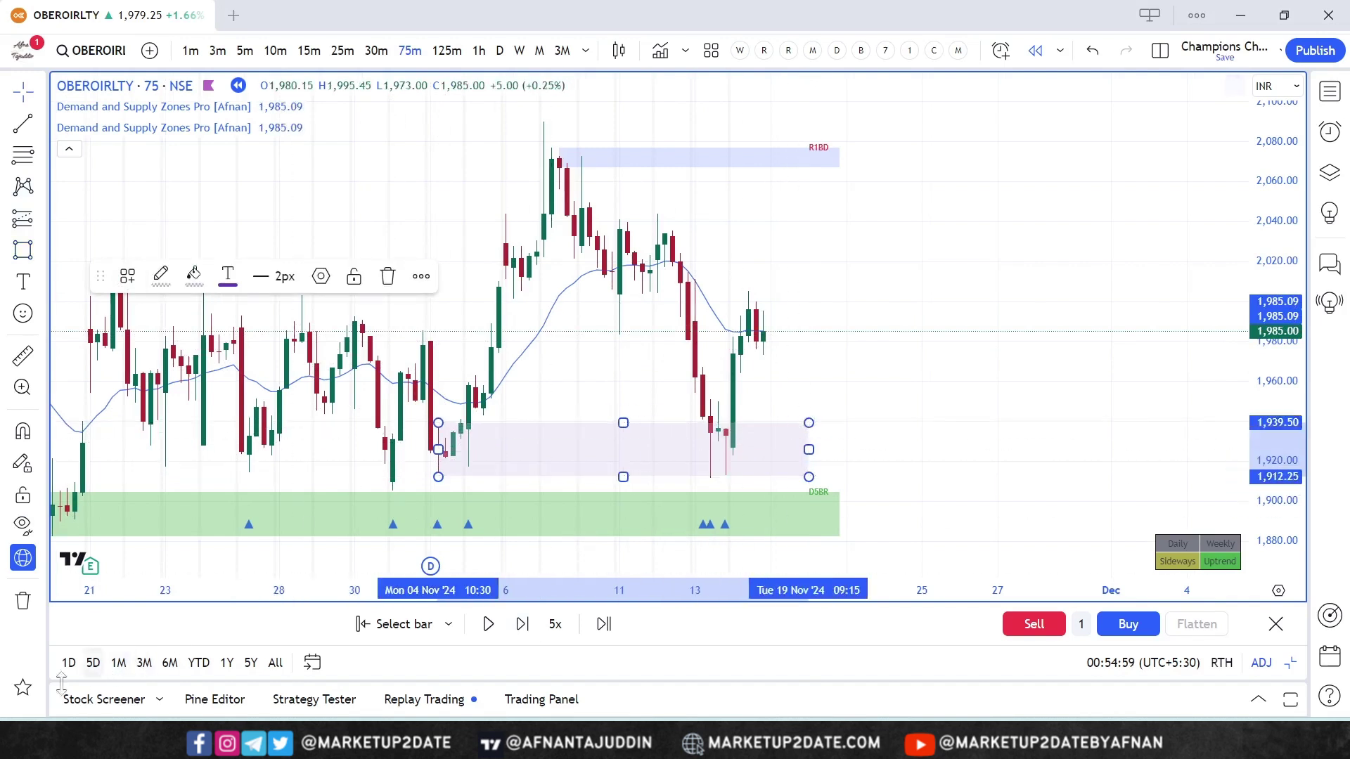
pyautogui.click(27, 693)
pyautogui.click(852, 689)
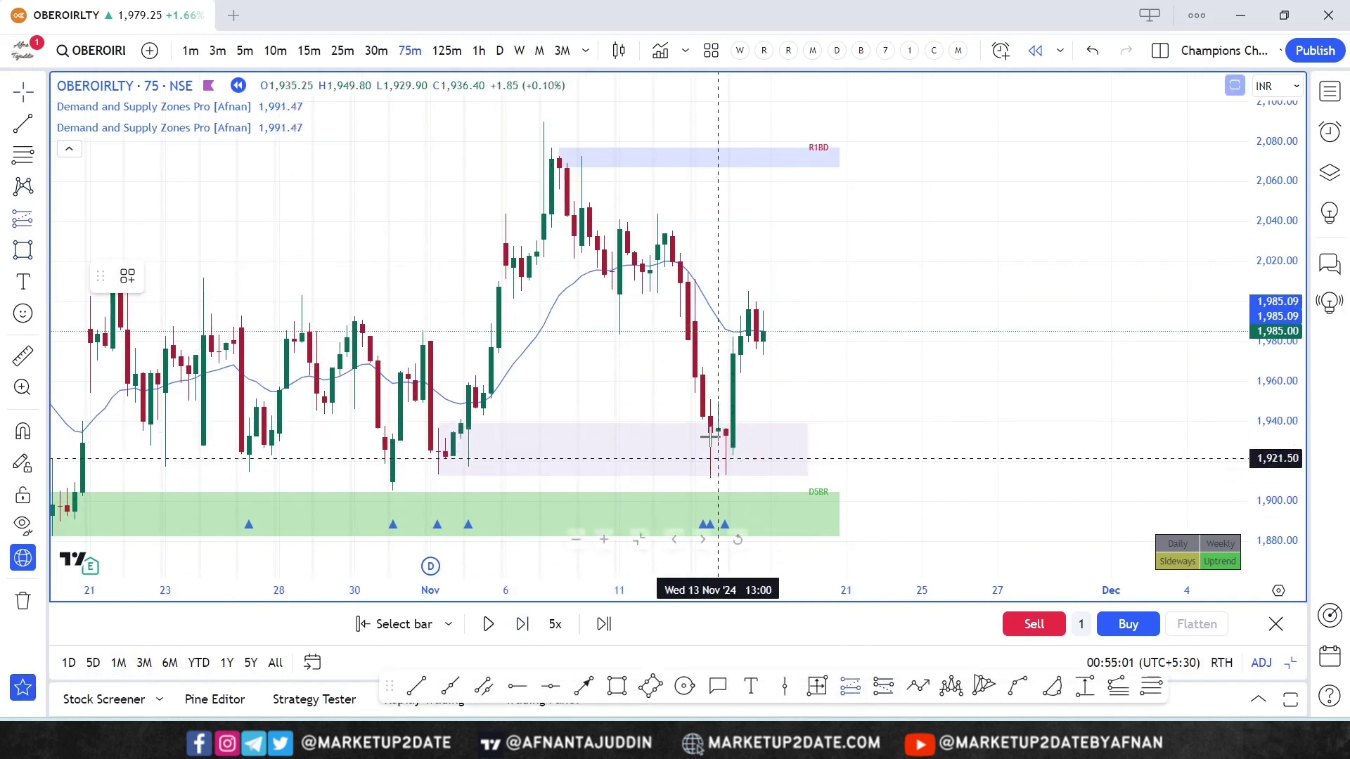
pyautogui.click(733, 424)
# Step: Set the stop to 1,911.35 and target to 2,001.05, then resume replay playback
pyautogui.moveTo(733, 503); pyautogui.dragTo(734, 480)
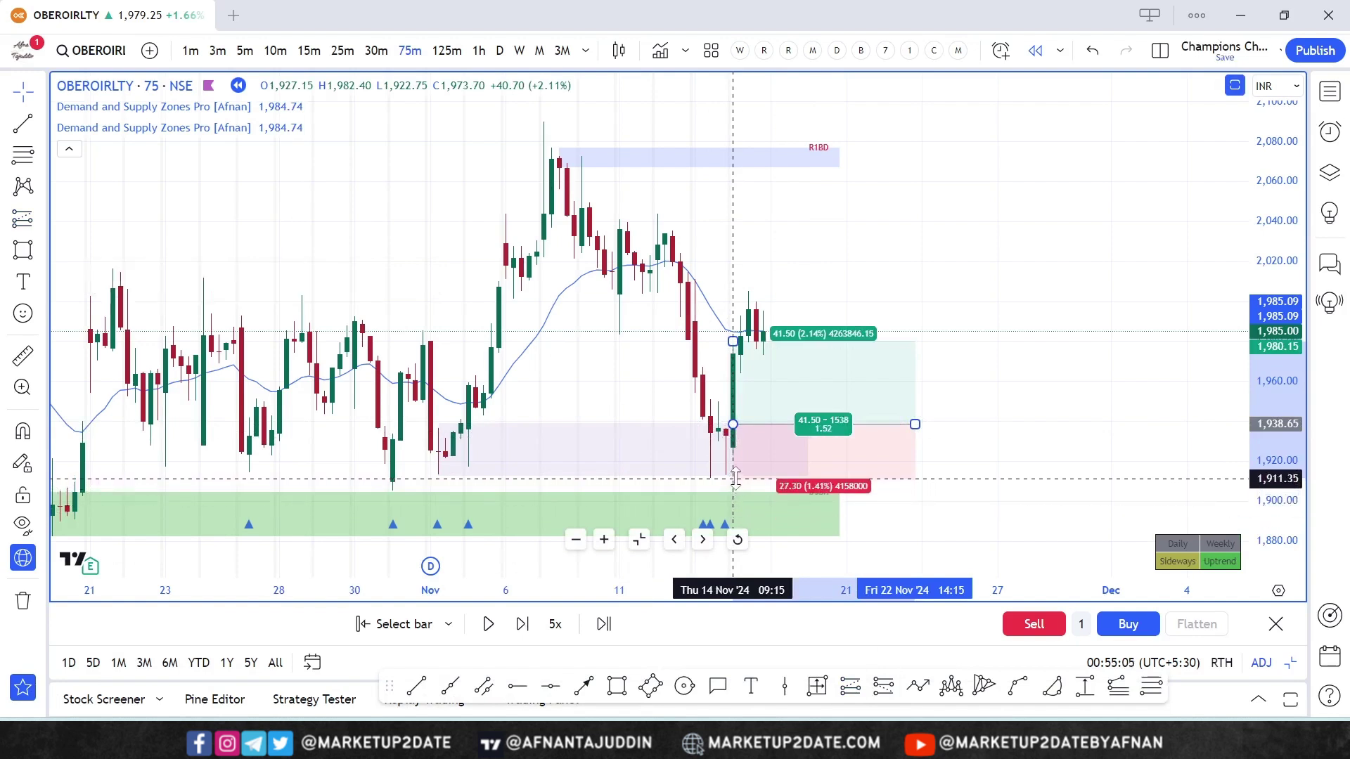
pyautogui.moveTo(733, 342); pyautogui.dragTo(743, 299)
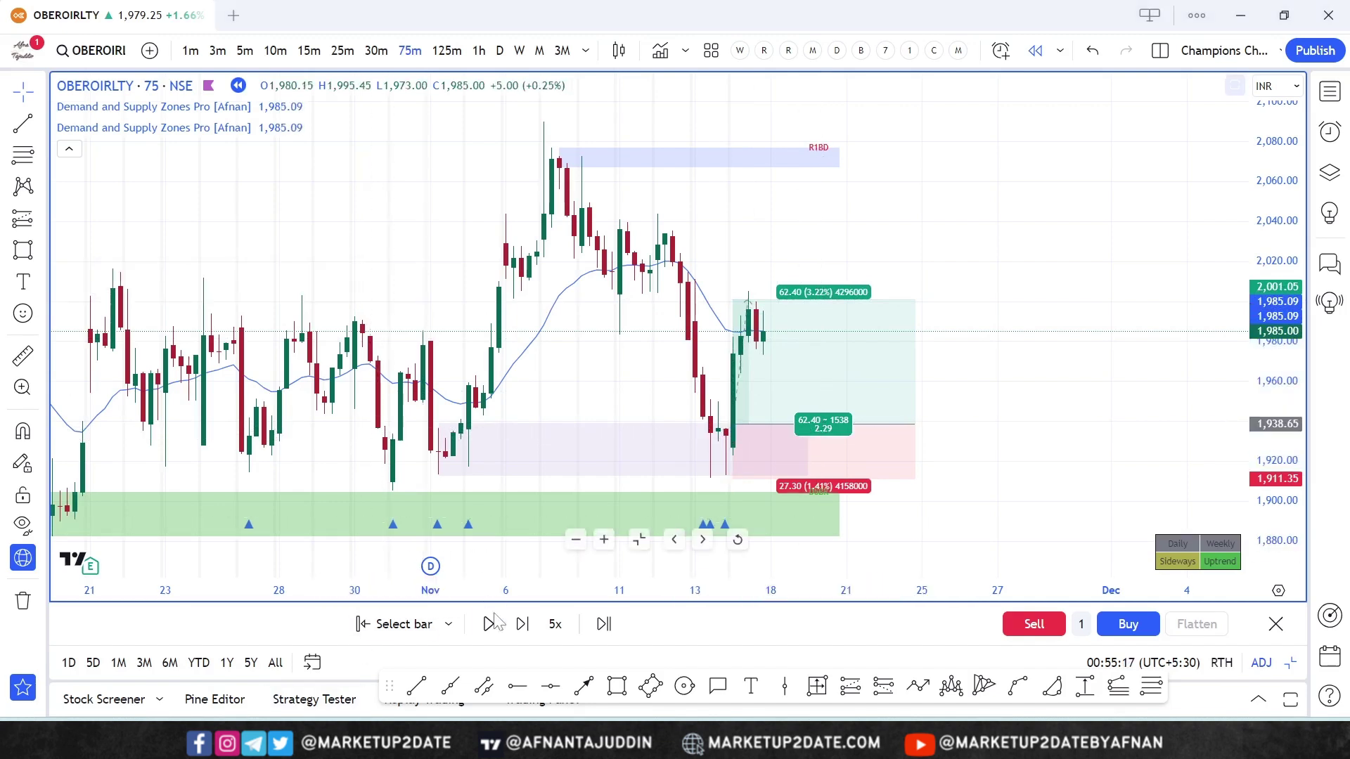
pyautogui.click(488, 624)
pyautogui.scroll(-2, 733, 328)
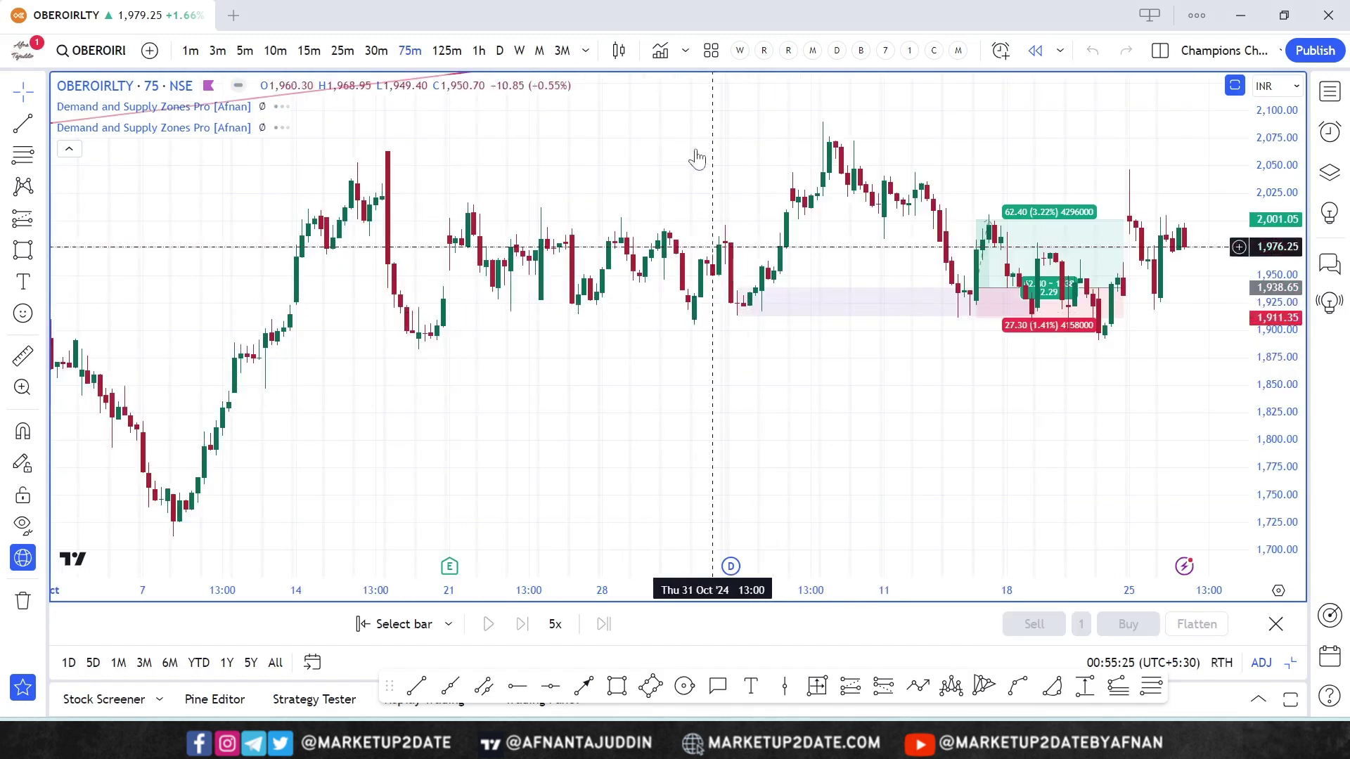
# Step: Save the chart's indicators as template '75' remembering the interval, then apply template 75
pyautogui.click(711, 50)
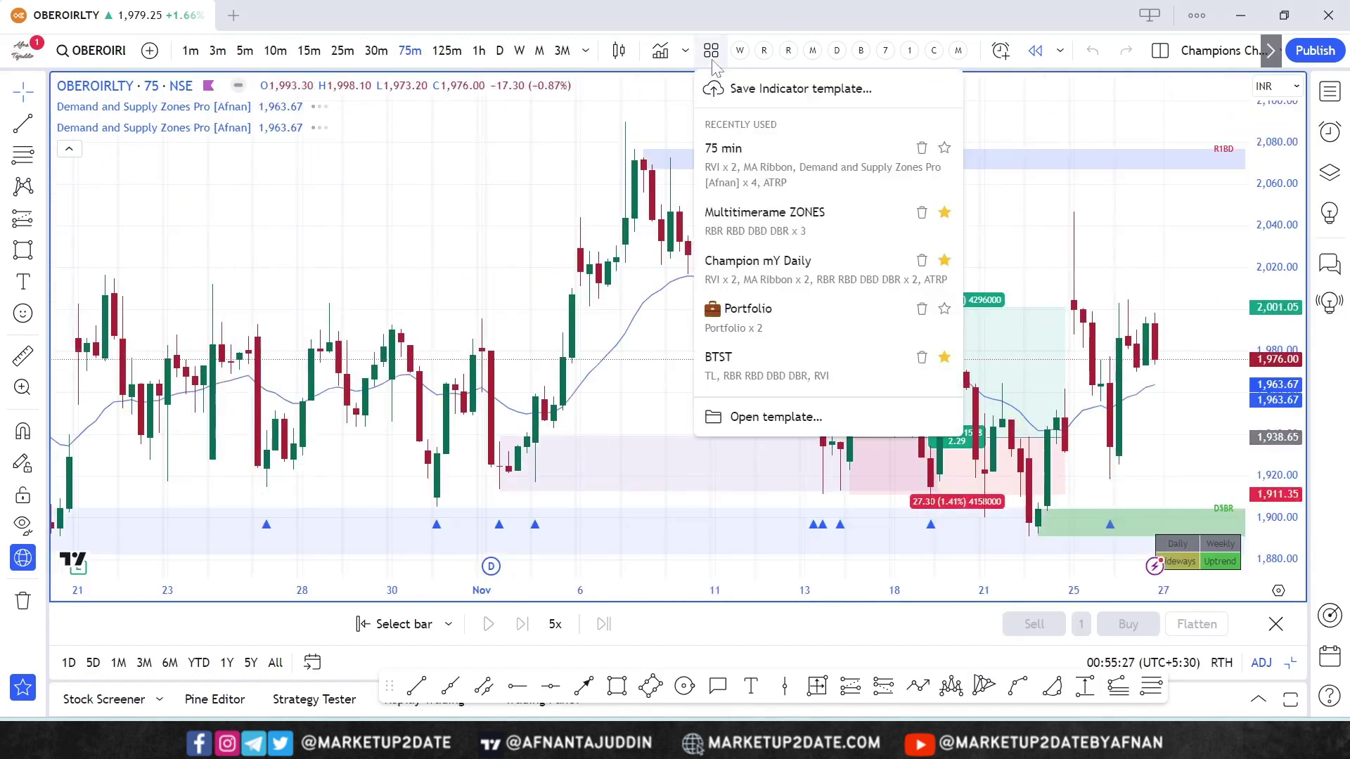
pyautogui.click(741, 89)
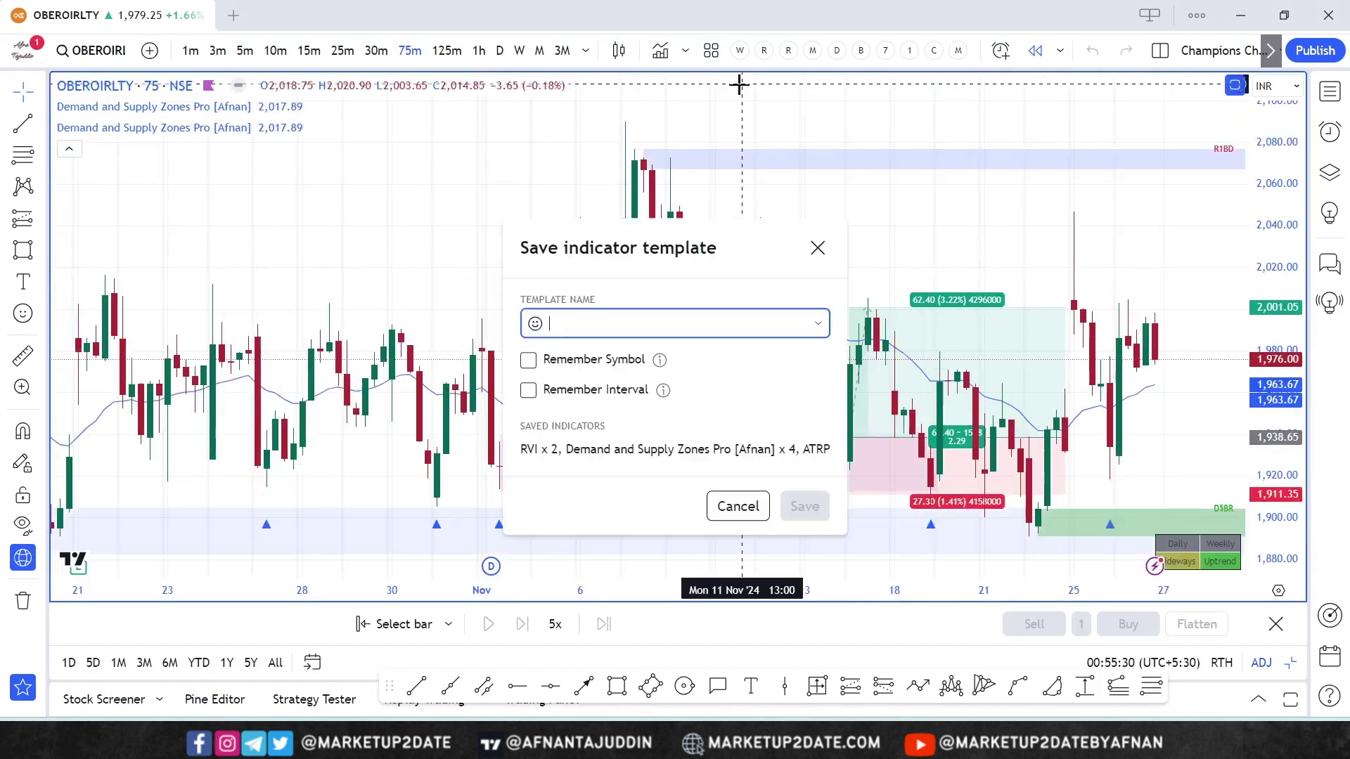
pyautogui.write('75')
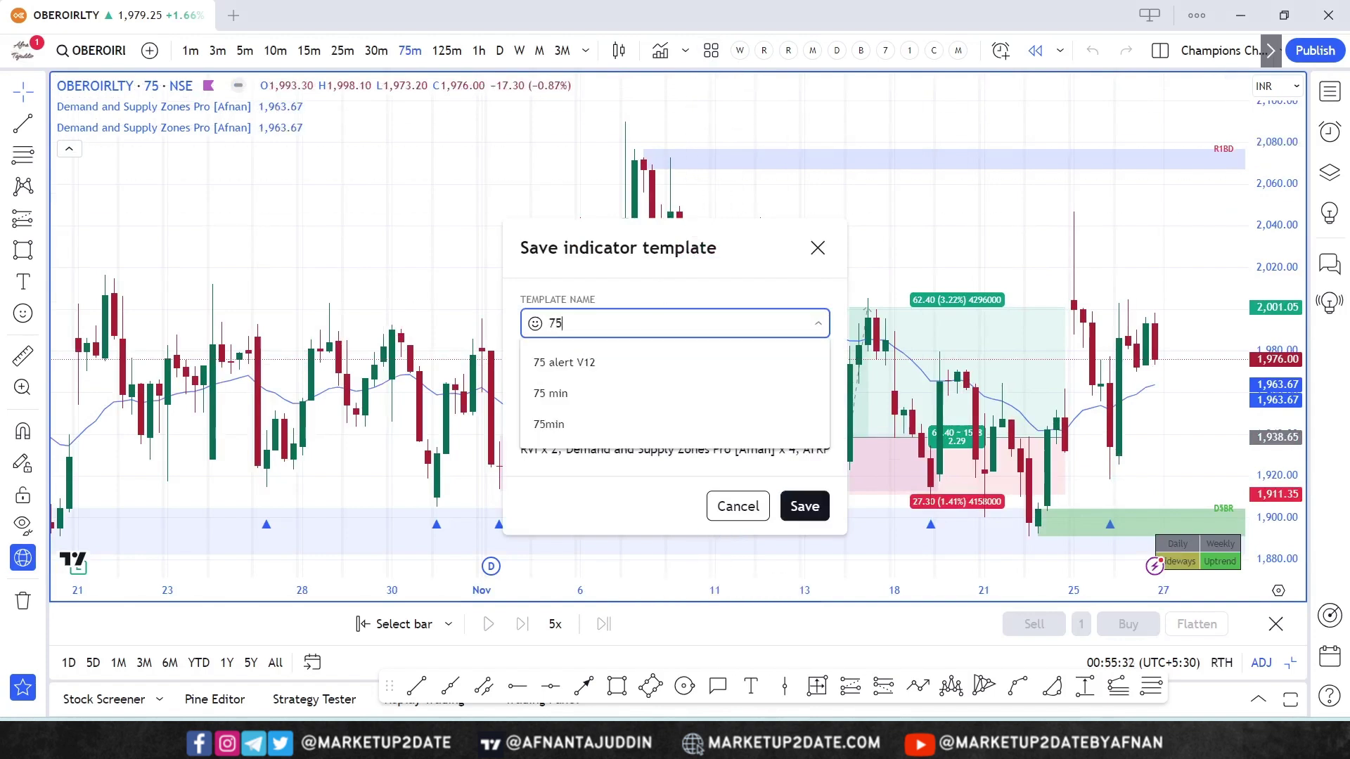
pyautogui.click(653, 289)
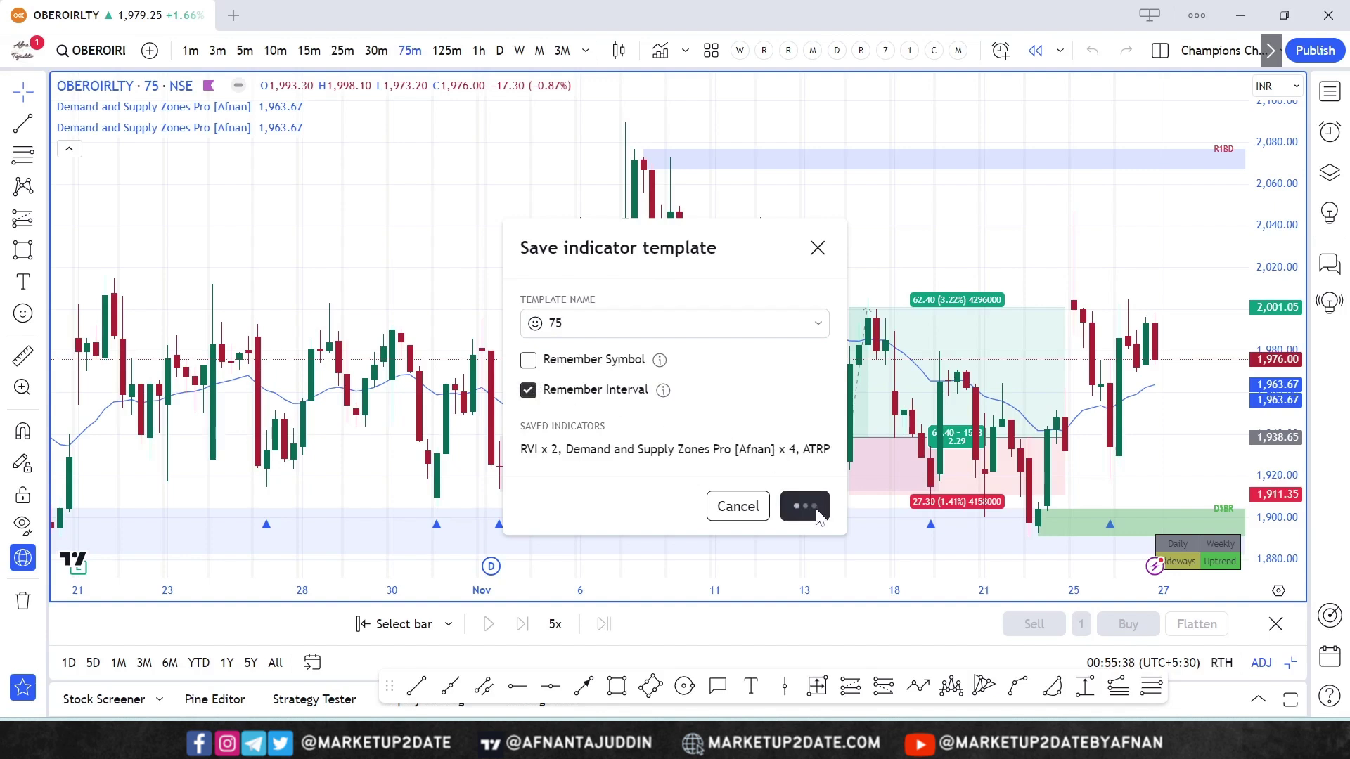
pyautogui.click(710, 50)
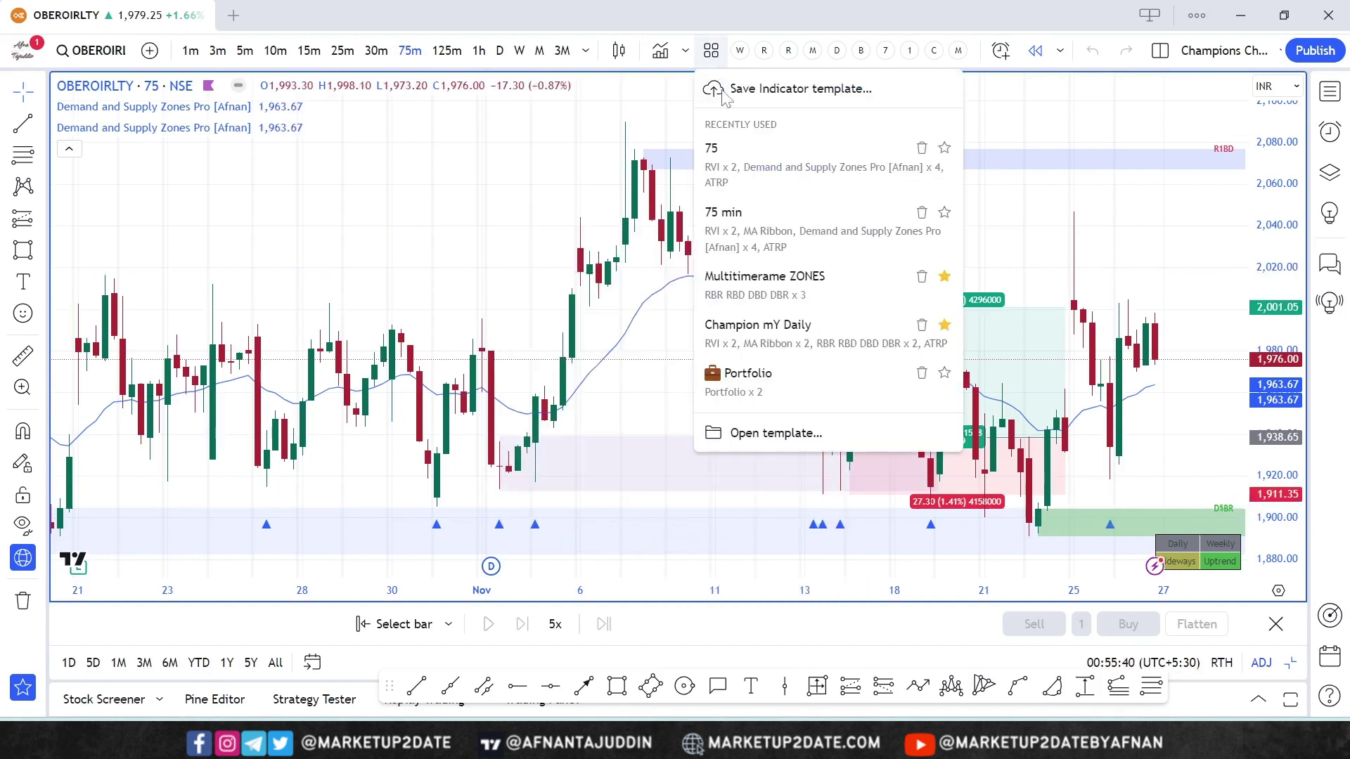
pyautogui.click(741, 152)
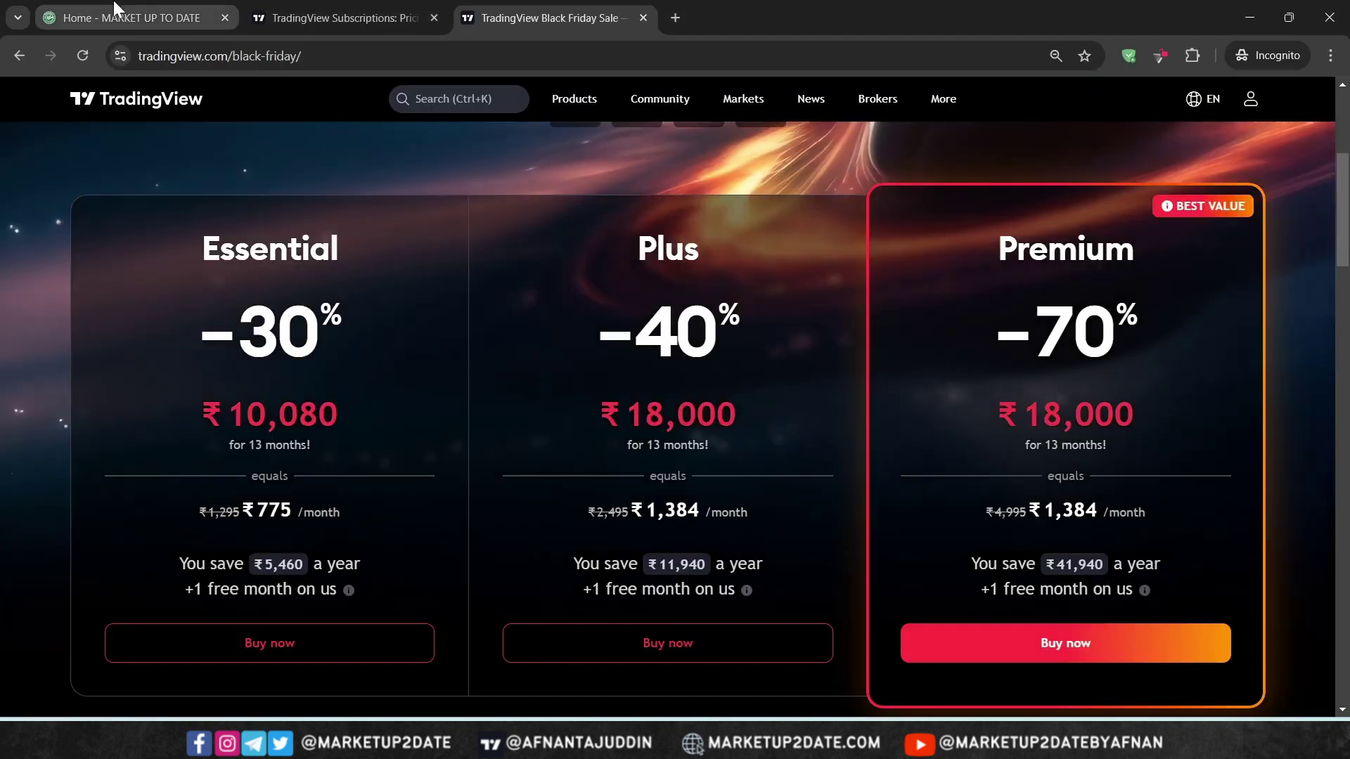
# Step: On marketup2date.com pricing, view Yearly and One-time prices, then return to the ₹399 Monthly plan
pyautogui.click(116, 14)
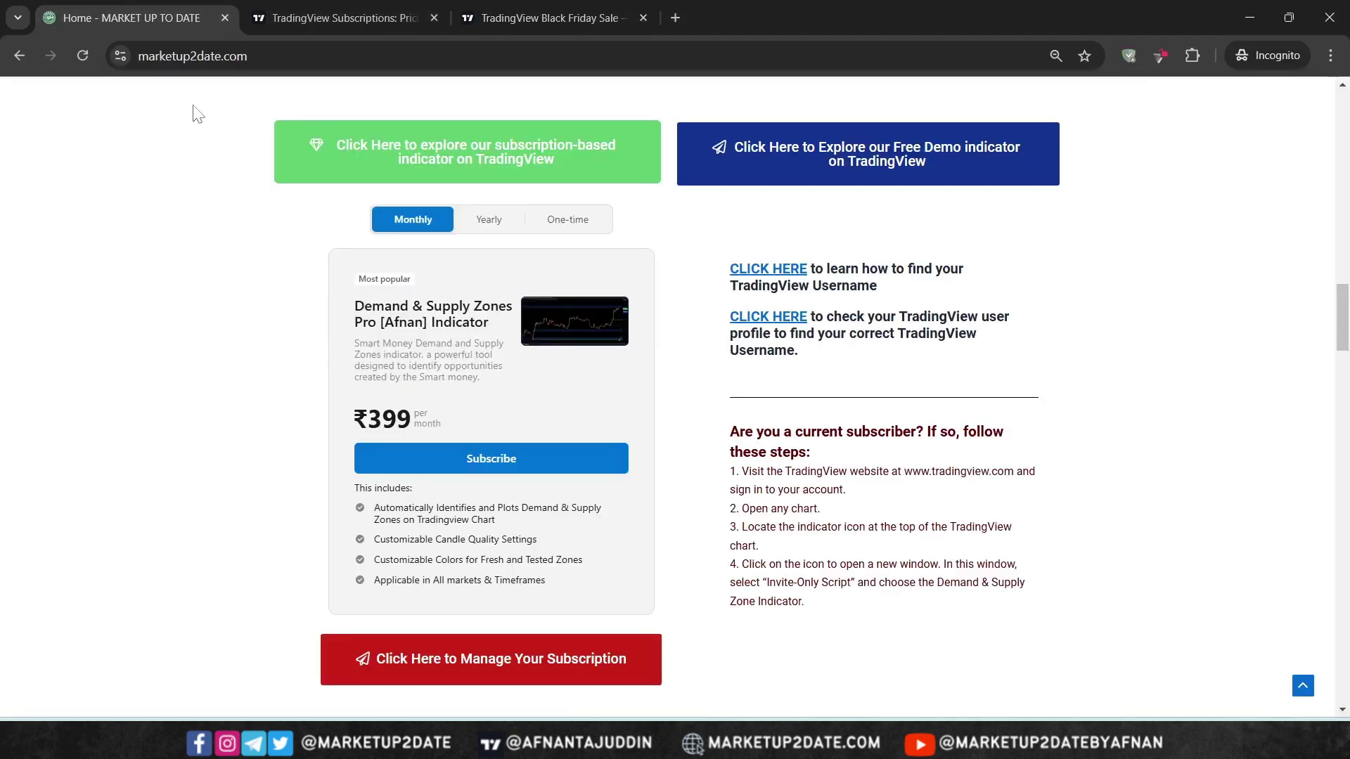
pyautogui.scroll(-1, 556, 294)
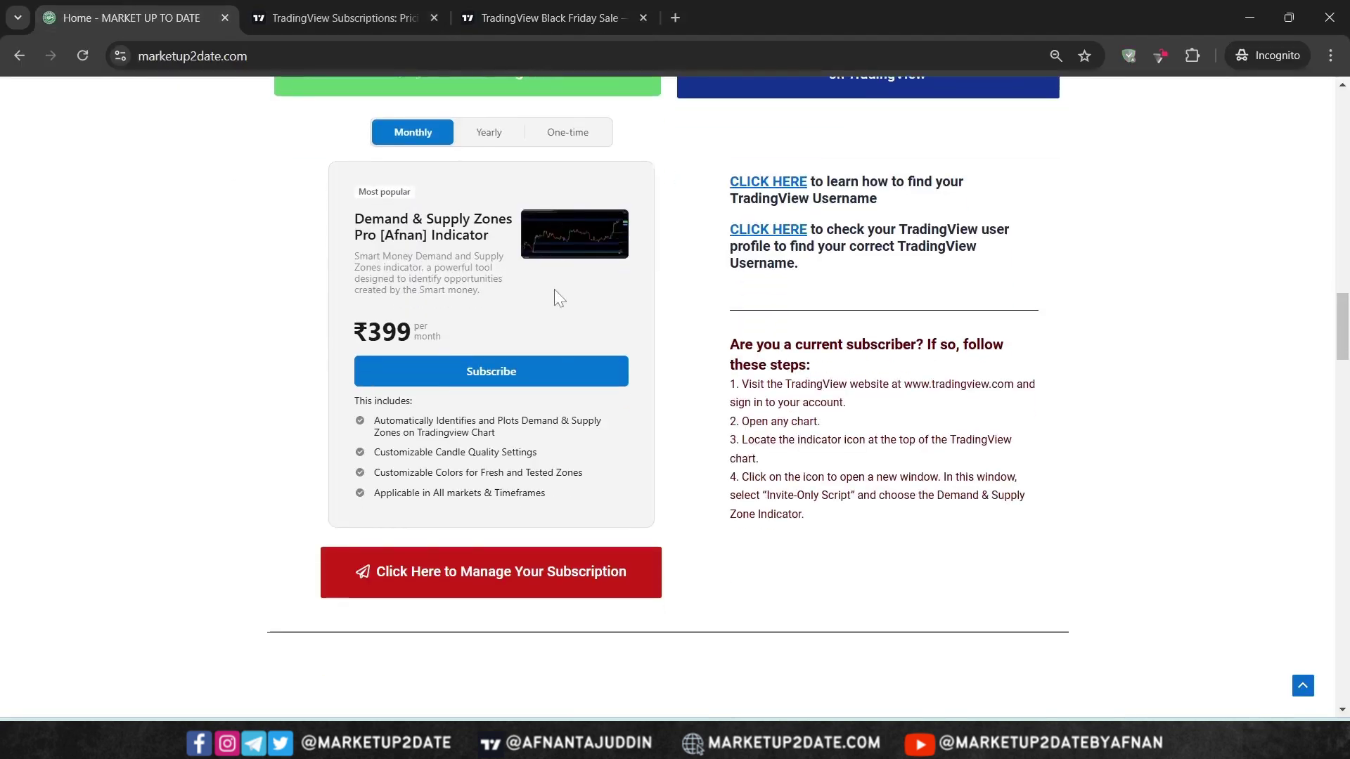
pyautogui.click(487, 135)
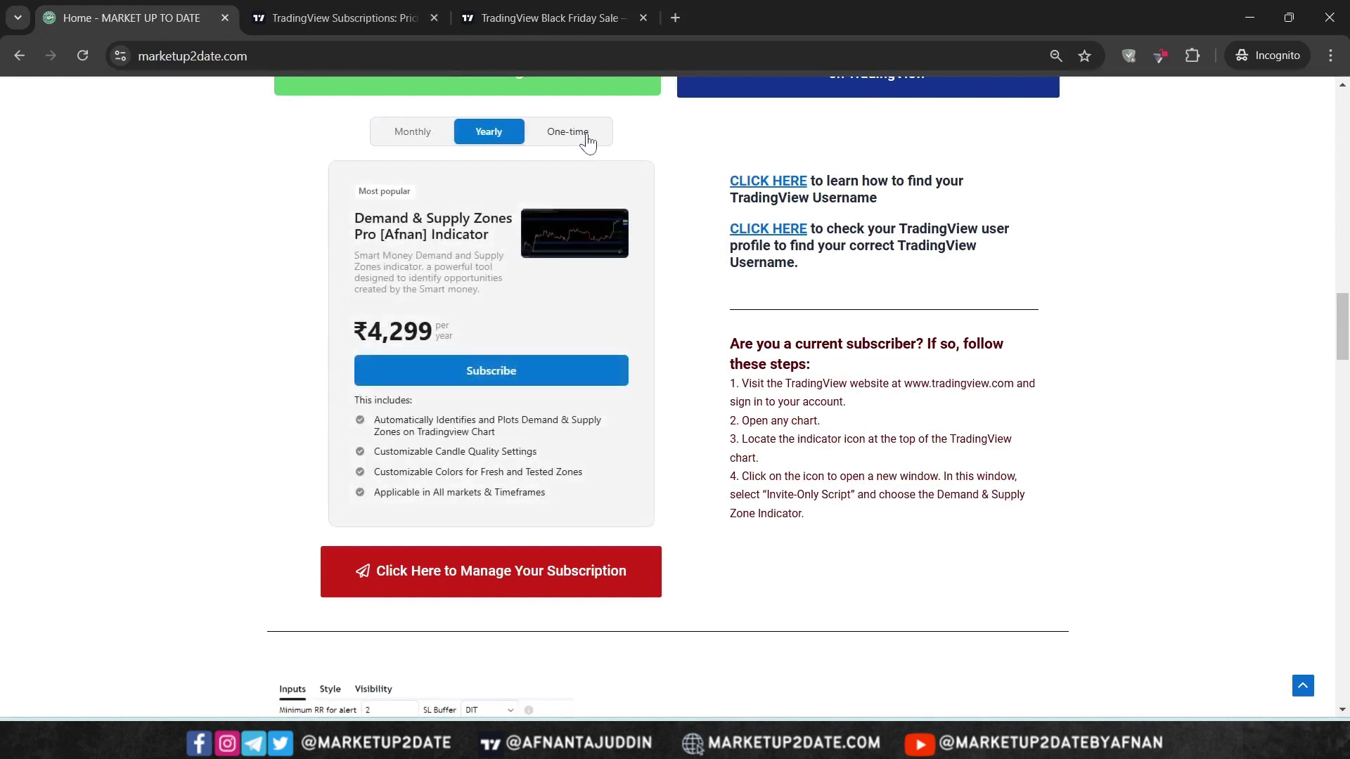
pyautogui.click(587, 135)
pyautogui.click(415, 131)
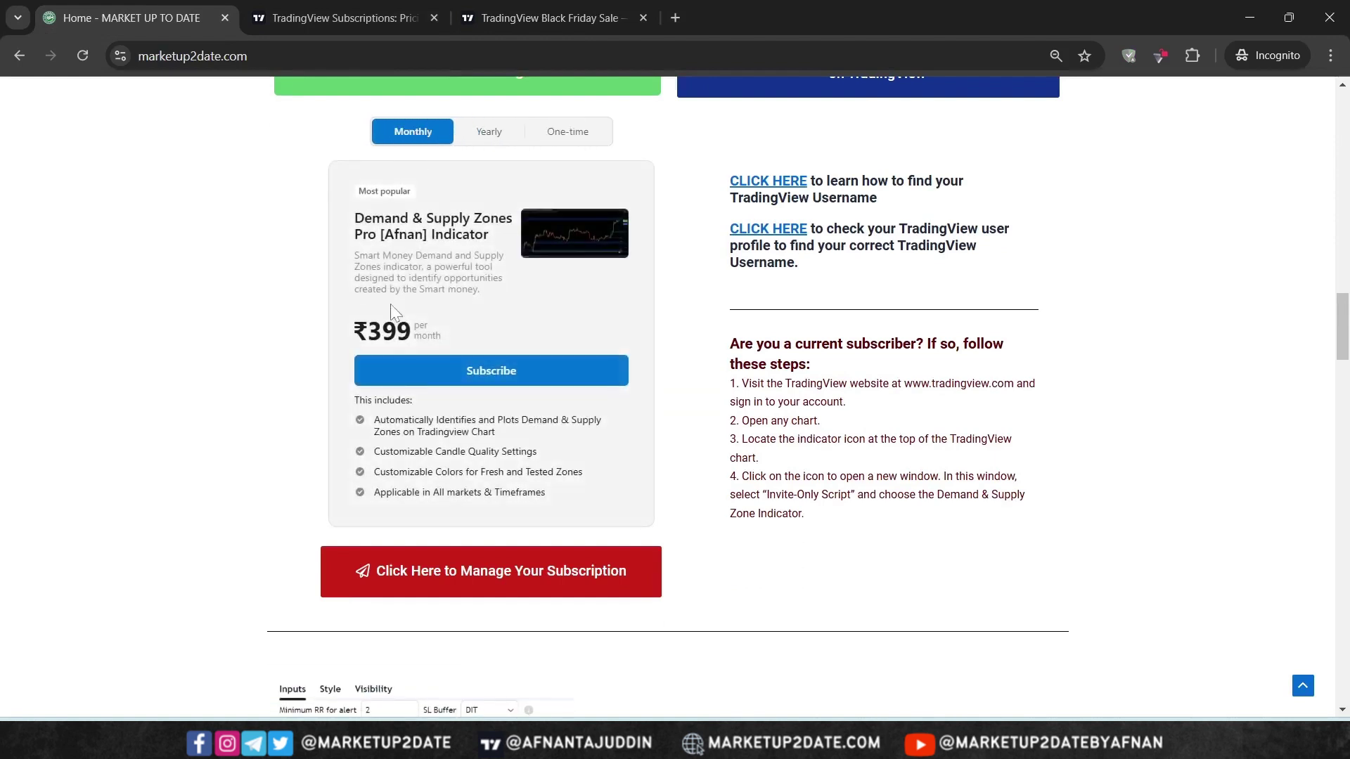